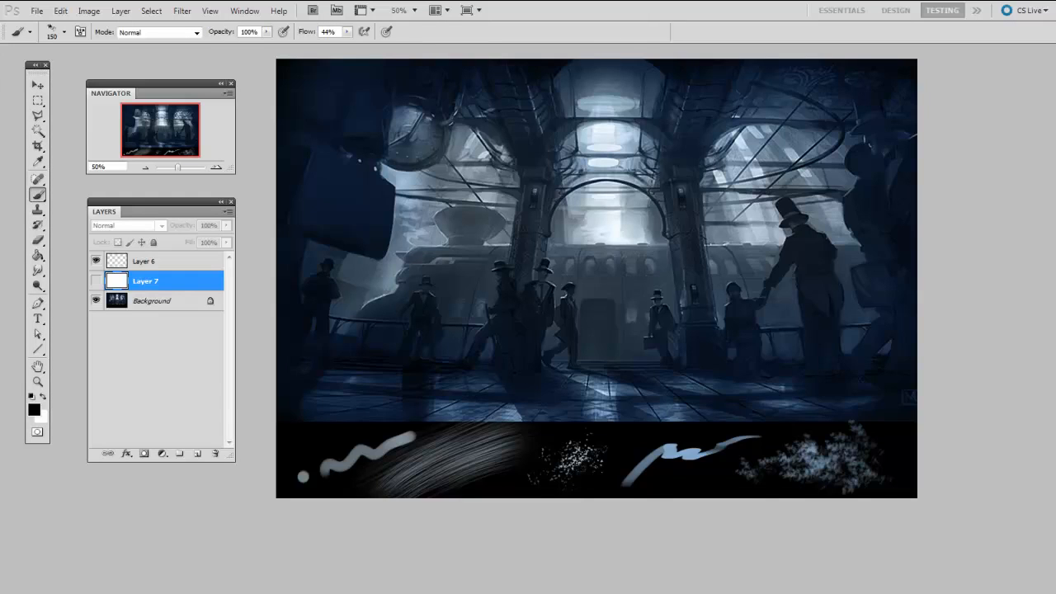
left_click(37, 194)
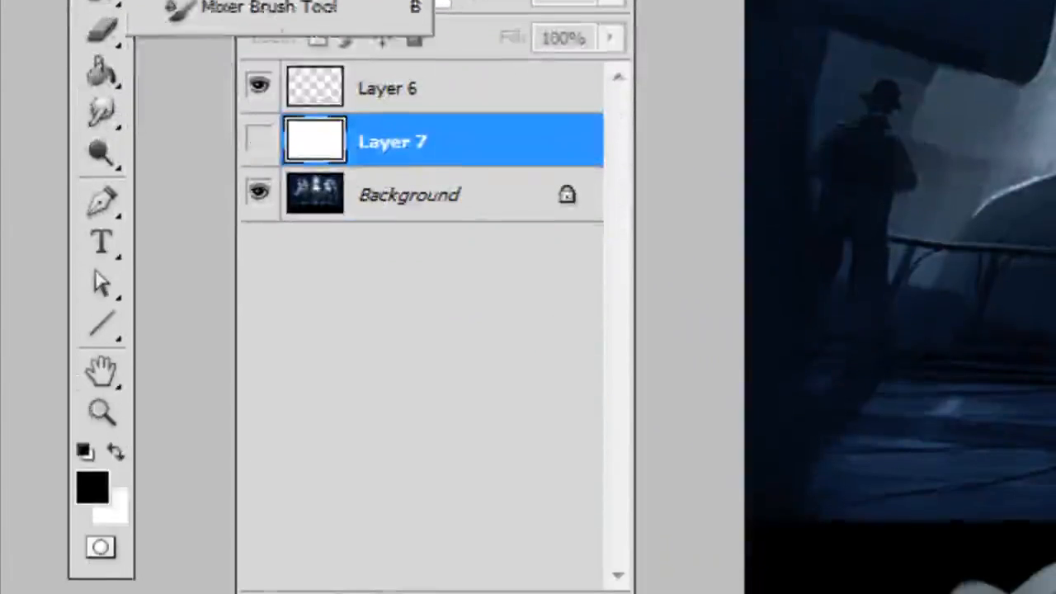
left_click(103, 299)
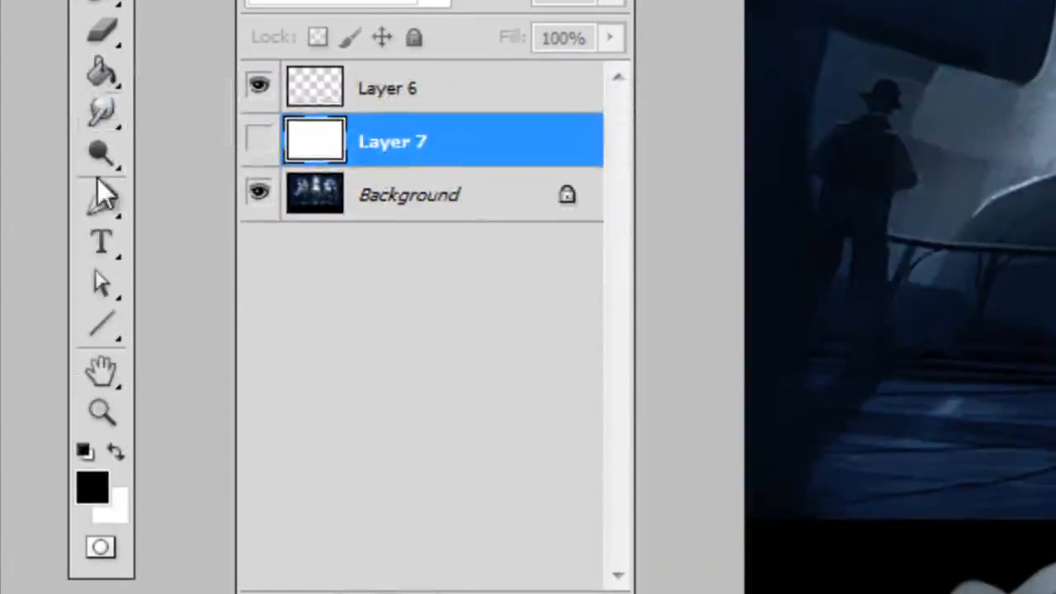
left_click(110, 207)
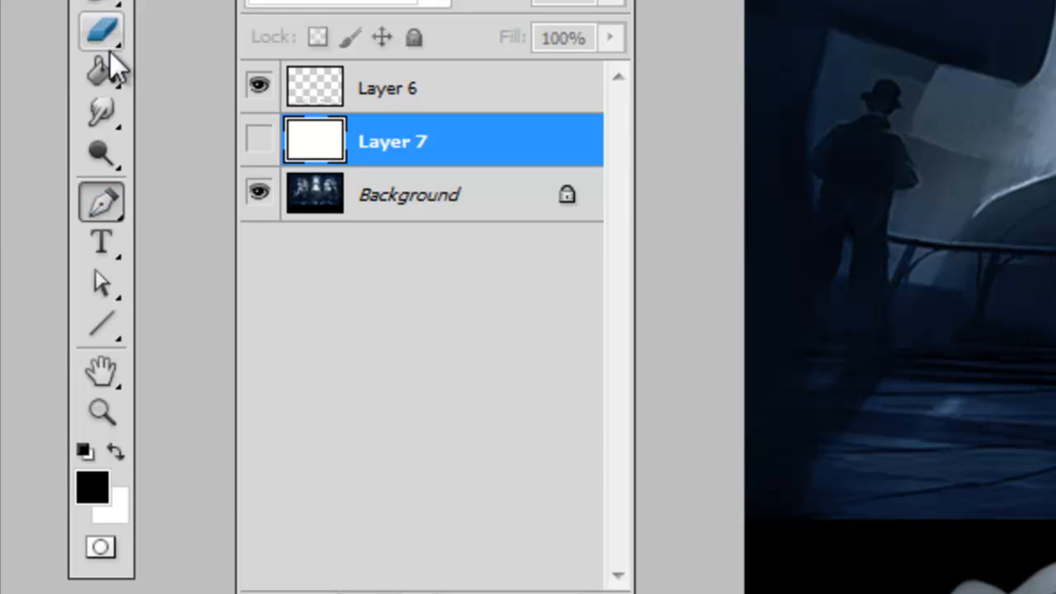
left_click(98, 78)
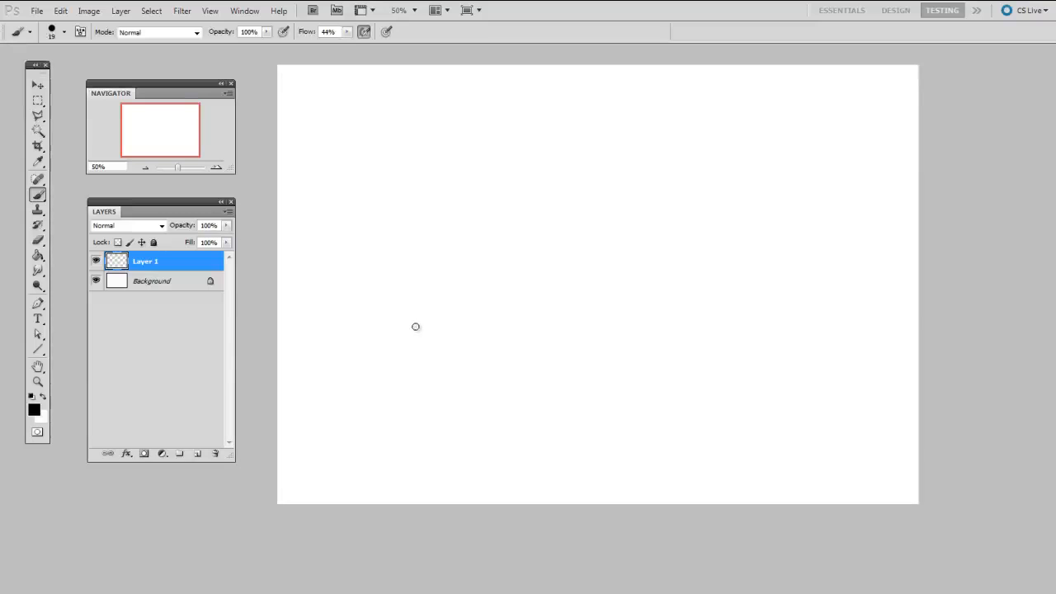
Enlarge the hard round brush and paint a dot with a wavy vertical stroke below it on Layer 1.
left_click_drag(454, 313, 453, 314)
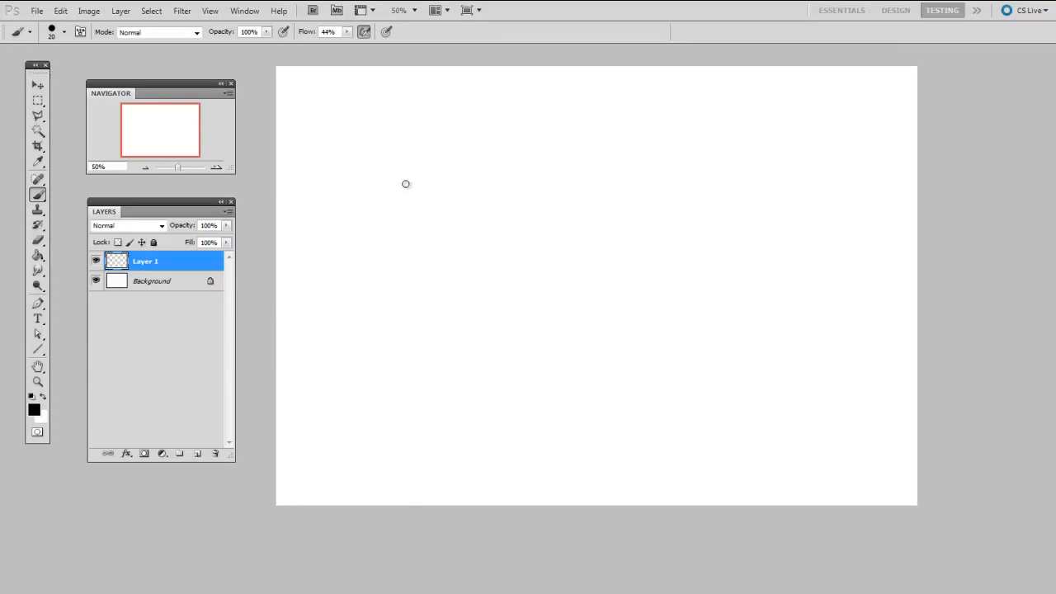
key("]")
key("]")
key("]")
left_click(335, 141)
mouse_move(330, 176)
left_mouse_down()
mouse_move(354, 333)
mouse_move(378, 350)
left_mouse_up()
Choose the 100 px soft round brush, enlarge it to 175 px and paint a dot and a thick vertical stroke.
right_click(402, 226)
left_click(451, 308)
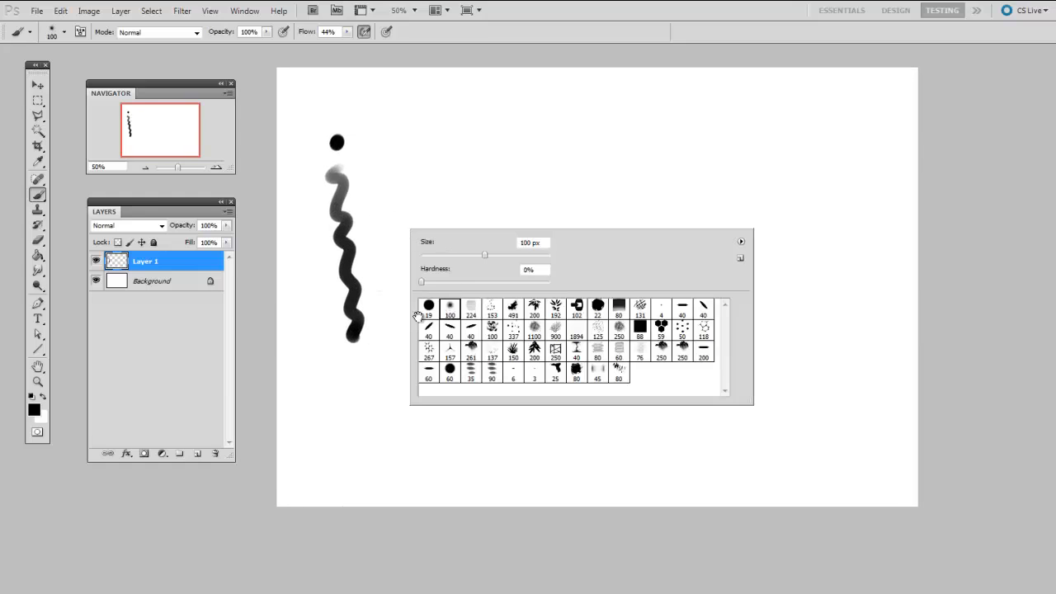
left_click(372, 369)
key("]")
key("]")
key("]")
left_click(396, 132)
left_click_drag(414, 171, 442, 368)
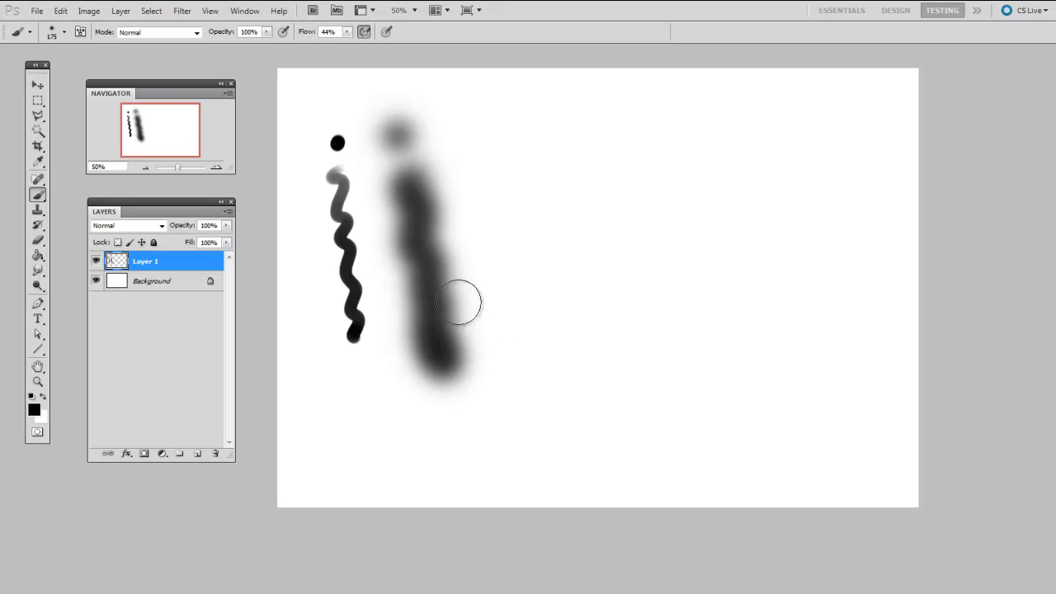
Choose the slanted 40 px elliptical brush and paint a zigzag stroke with single dabs below it, beside the soft stroke.
right_click(466, 277)
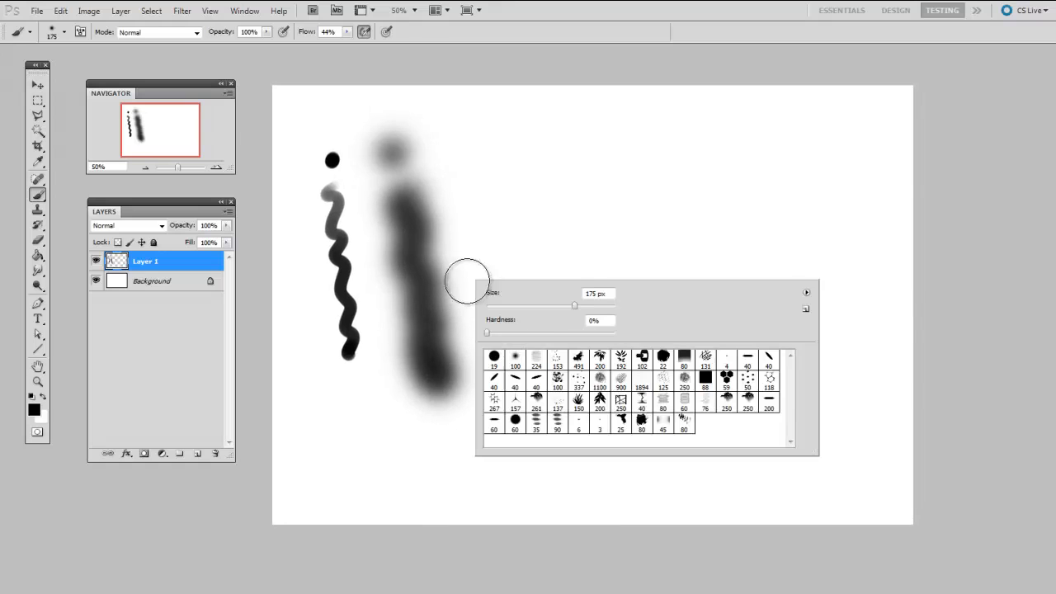
left_click(492, 226)
right_click(456, 262)
left_click(415, 366)
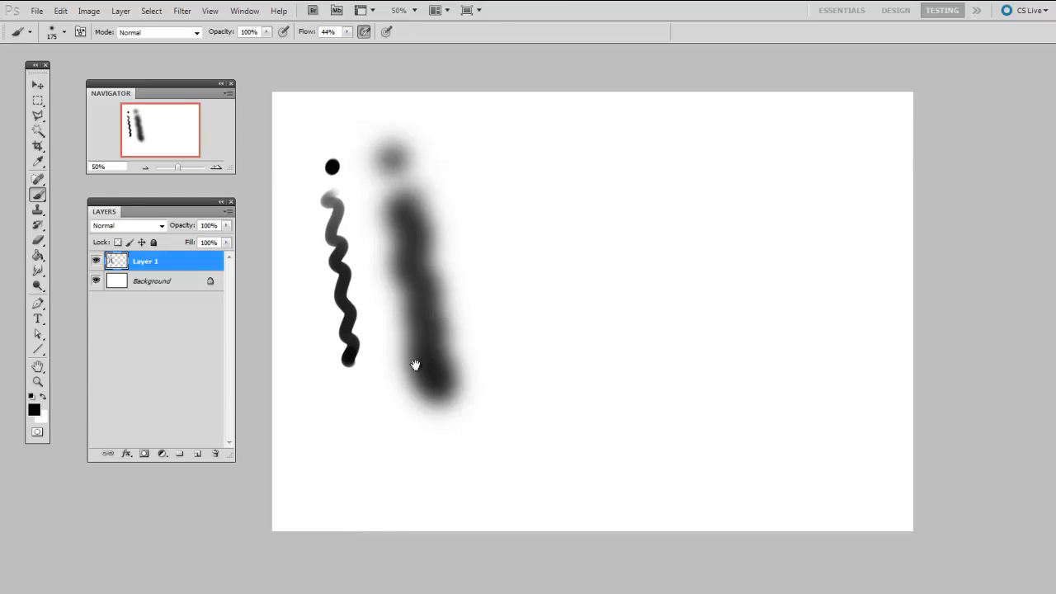
right_click(442, 321)
left_click(501, 422)
left_click_drag(401, 367, 405, 371)
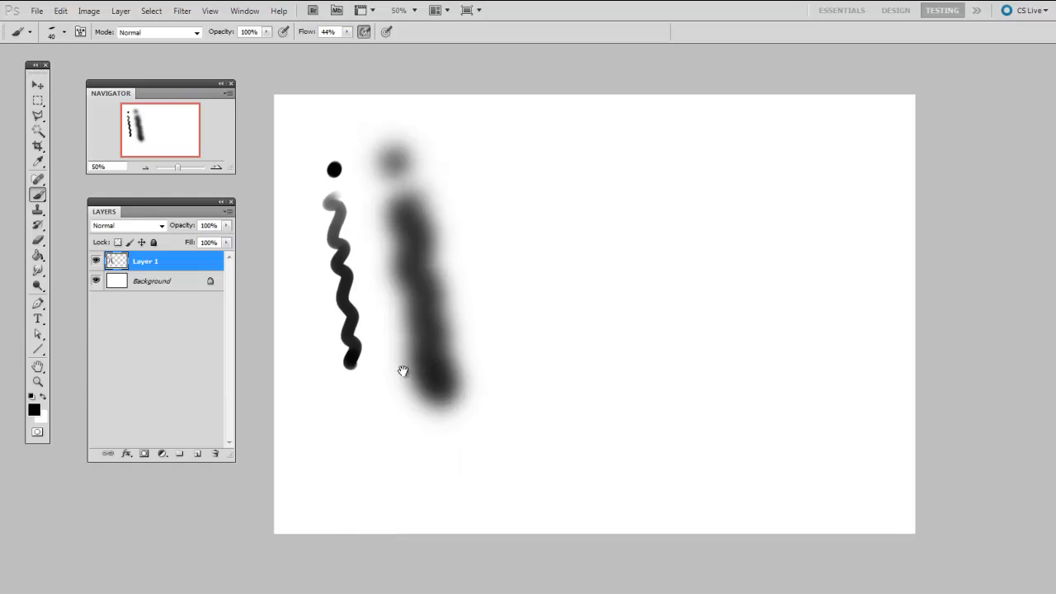
left_click_drag(478, 184, 512, 342)
left_click(512, 364)
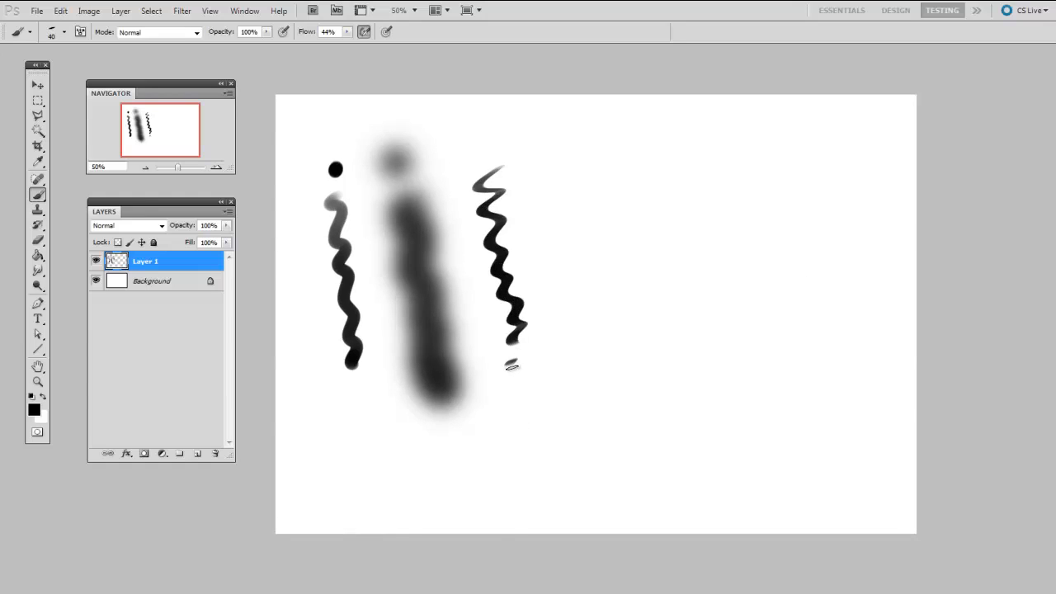
left_click(520, 388)
left_click(514, 405)
Choose the 80 px scattered leaf brush, enlarge it to 150 px and paint a column of foliage texture.
right_click(600, 228)
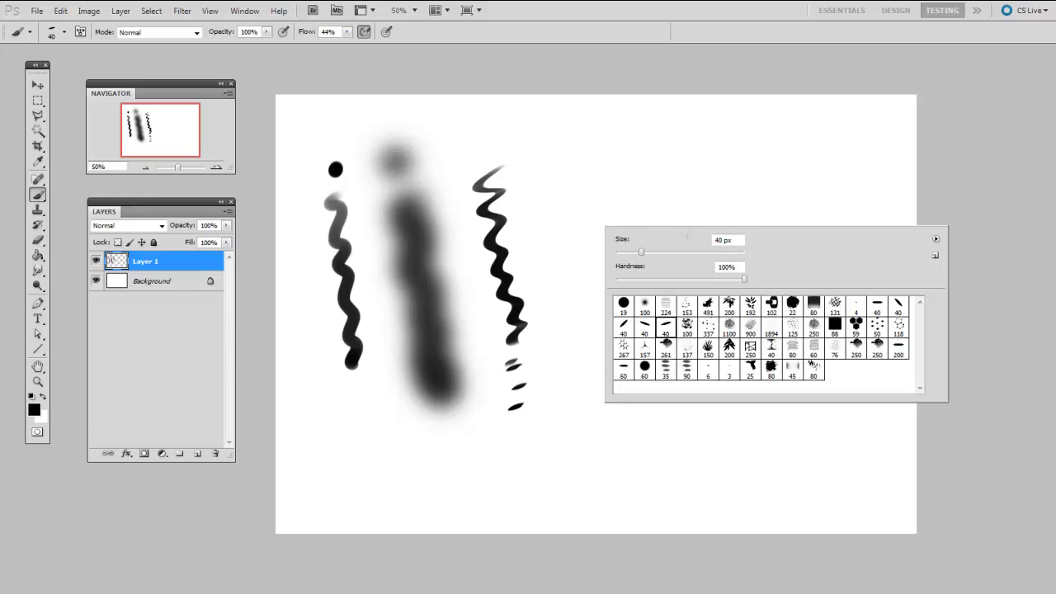
left_click(815, 369)
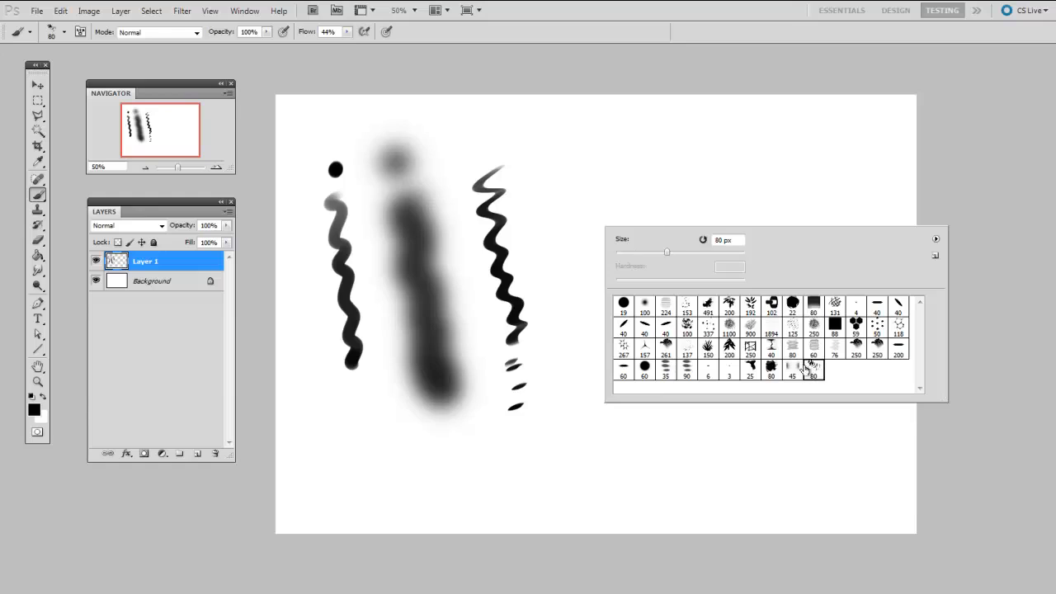
left_click(525, 304)
key("bracketright")
key("bracketright")
key("bracketright")
key("bracketright")
mouse_move(597, 190)
left_mouse_down()
mouse_move(602, 270)
mouse_move(587, 312)
left_mouse_up()
Choose the 80 px rough-edged blob brush, enlarge it to 250 px and paint a dark textured patch beside the leaf texture.
right_click(627, 282)
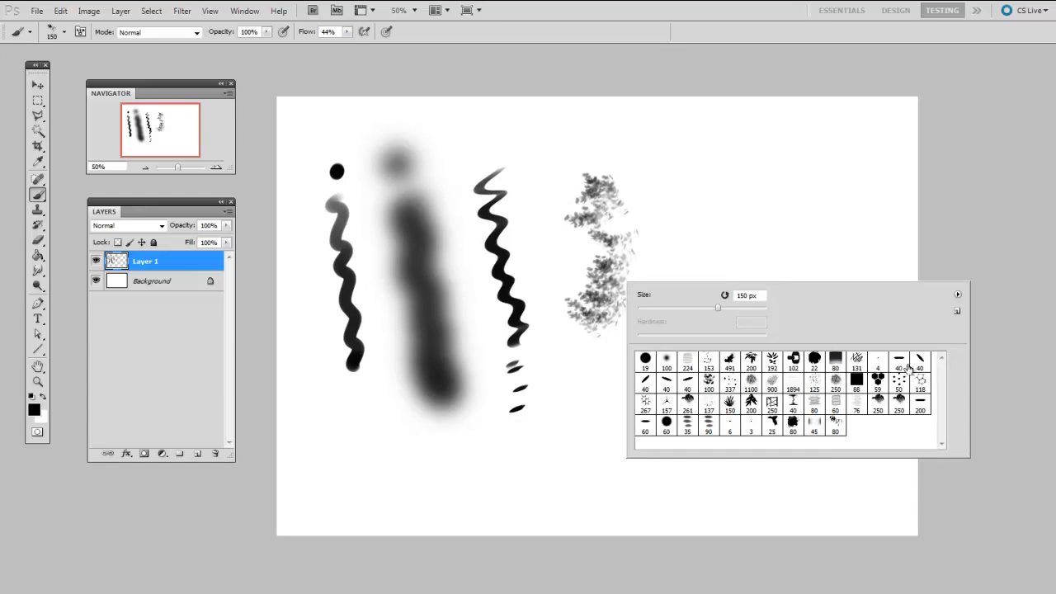
left_click(795, 425)
left_click_drag(612, 435, 614, 438)
key("bracketright")
key("bracketright")
key("bracketright")
key("bracketright")
key("bracketright")
key("bracketright")
key("bracketright")
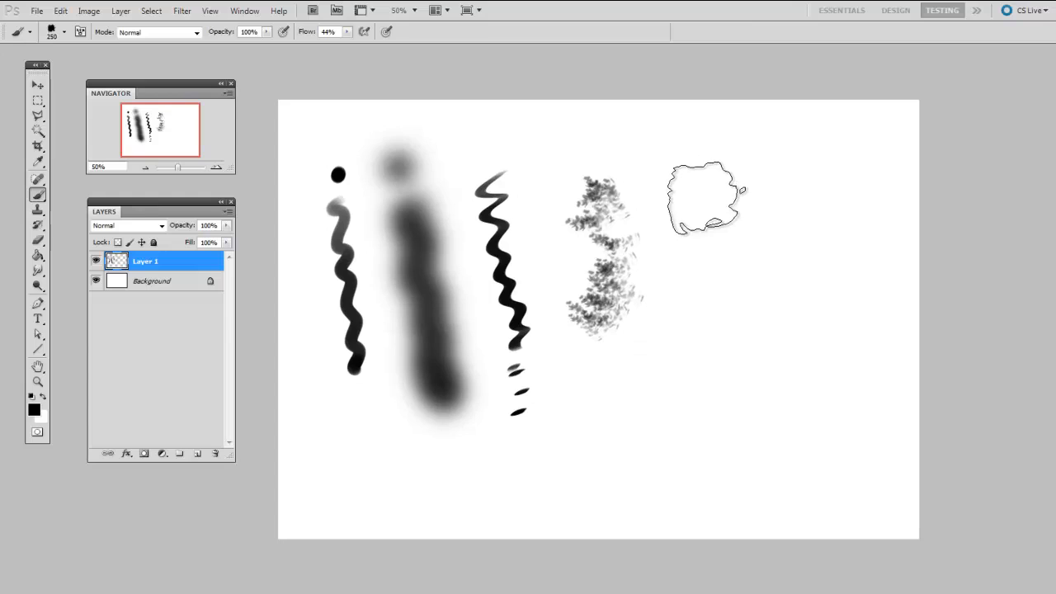
mouse_move(702, 198)
left_mouse_down()
mouse_move(716, 258)
mouse_move(731, 253)
mouse_move(725, 272)
mouse_move(748, 259)
mouse_move(743, 276)
mouse_move(753, 277)
mouse_move(729, 286)
mouse_move(747, 326)
left_mouse_up()
key("bracketleft")
key("bracketleft")
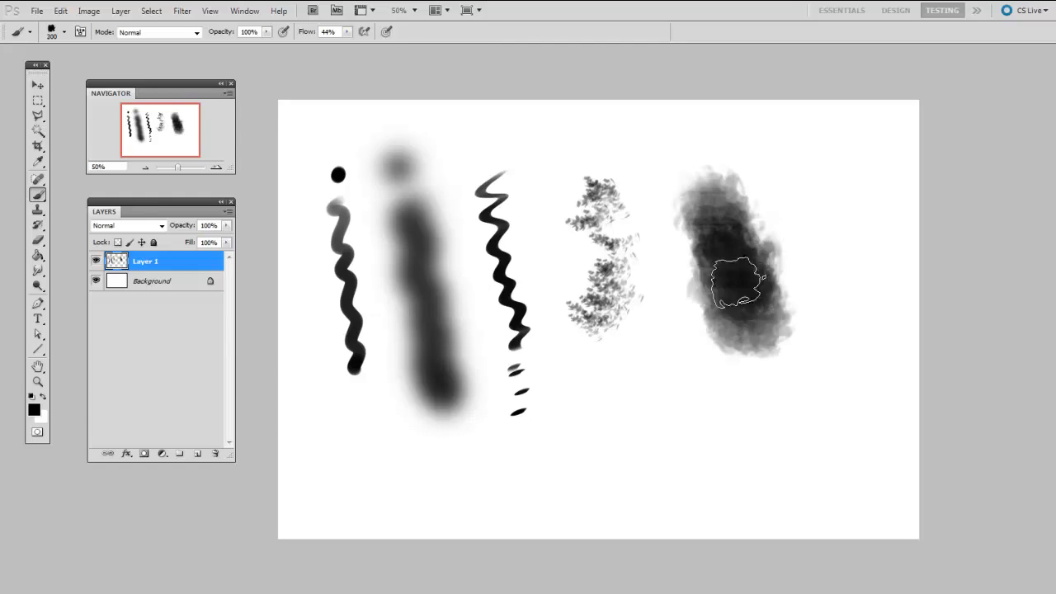
Choose the 35 px multi-line brush and paint a wavy vertical stroke beside the textured patch.
right_click(685, 284)
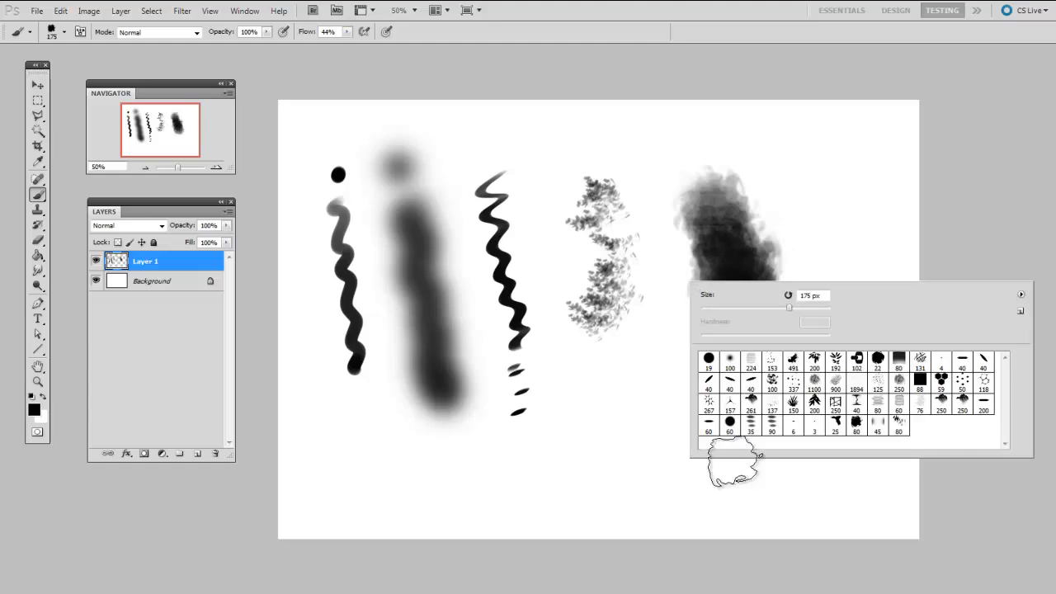
double_click(751, 423)
mouse_move(802, 166)
left_mouse_down()
mouse_move(813, 349)
mouse_move(825, 382)
left_mouse_up()
Choose the flat horizontal 40 px brush, enlarge it to 90 px and paint a column of broad vertical strokes near the canvas's edge.
right_click(829, 338)
left_click(980, 413)
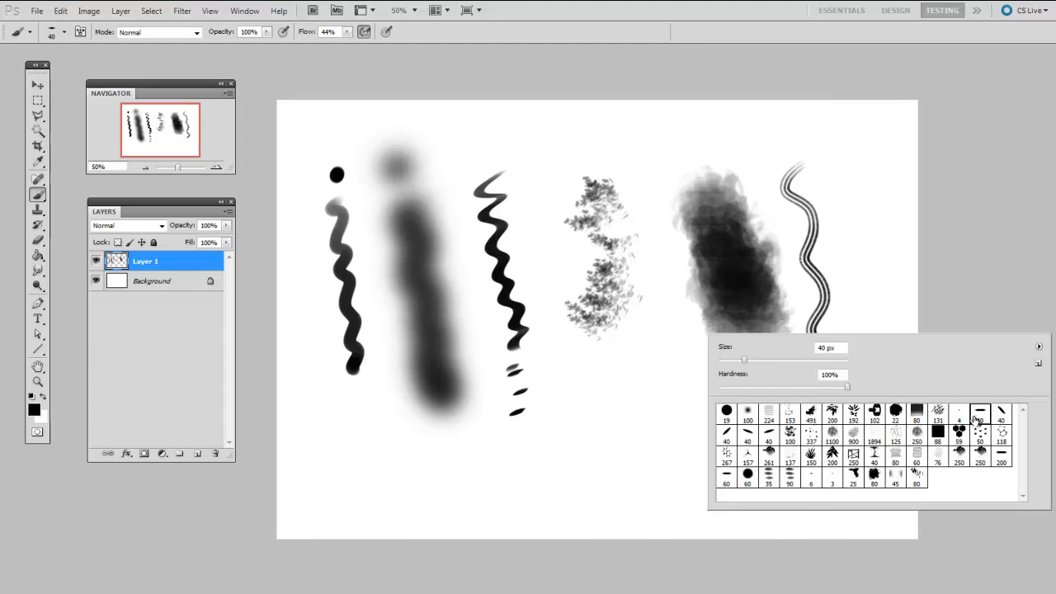
left_click(612, 408)
key("bracketright")
key("bracketright")
key("bracketright")
key("bracketright")
key("bracketright")
left_click_drag(851, 165, 860, 277)
left_click_drag(861, 308, 867, 351)
left_click_drag(864, 383, 863, 391)
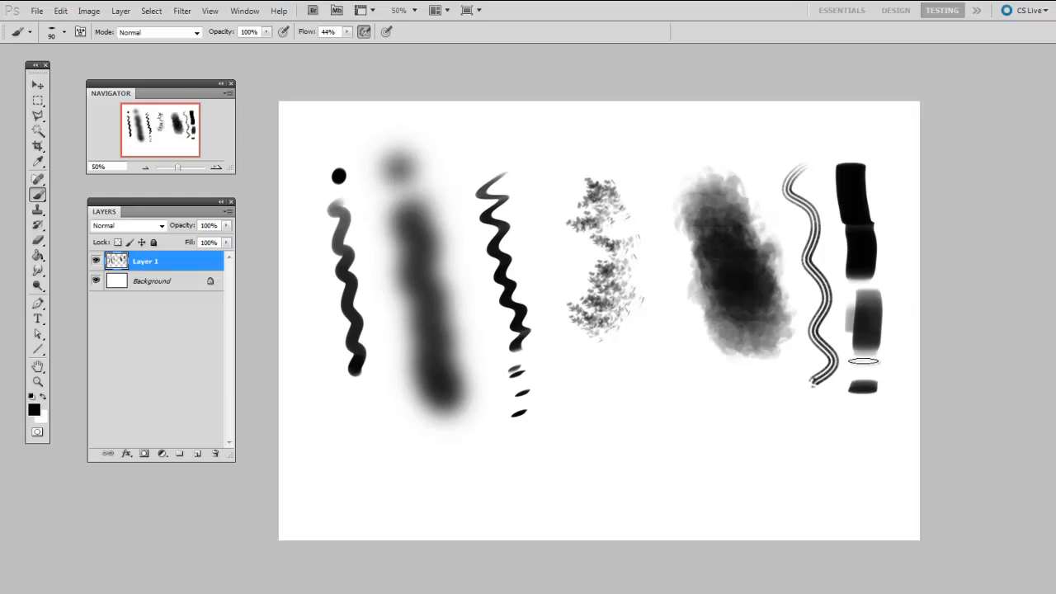
Choose a fine 5 px brush and draw a thin stroke in the empty area below the samples.
right_click(654, 387)
left_click(676, 466)
left_click(607, 453)
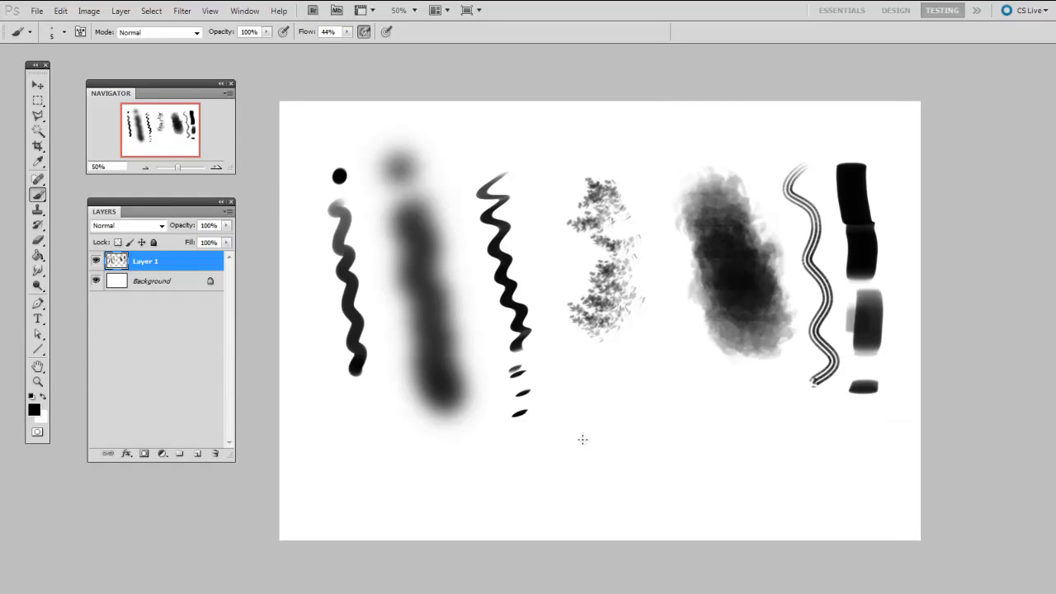
mouse_move(583, 438)
left_mouse_down()
mouse_move(668, 348)
mouse_move(644, 413)
left_mouse_up()
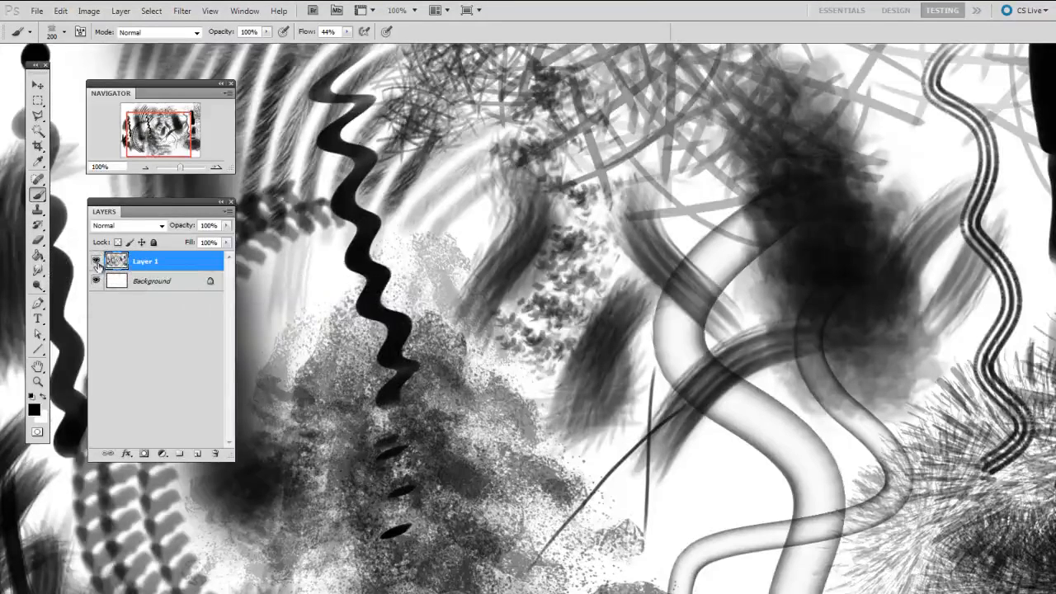
With Layer 1 hidden, paint a dot and a wavy vertical stroke on a new layer using the hard round brush at 60 px.
left_click(95, 263)
key("ctrl+shift+alt+n")
right_click(499, 318)
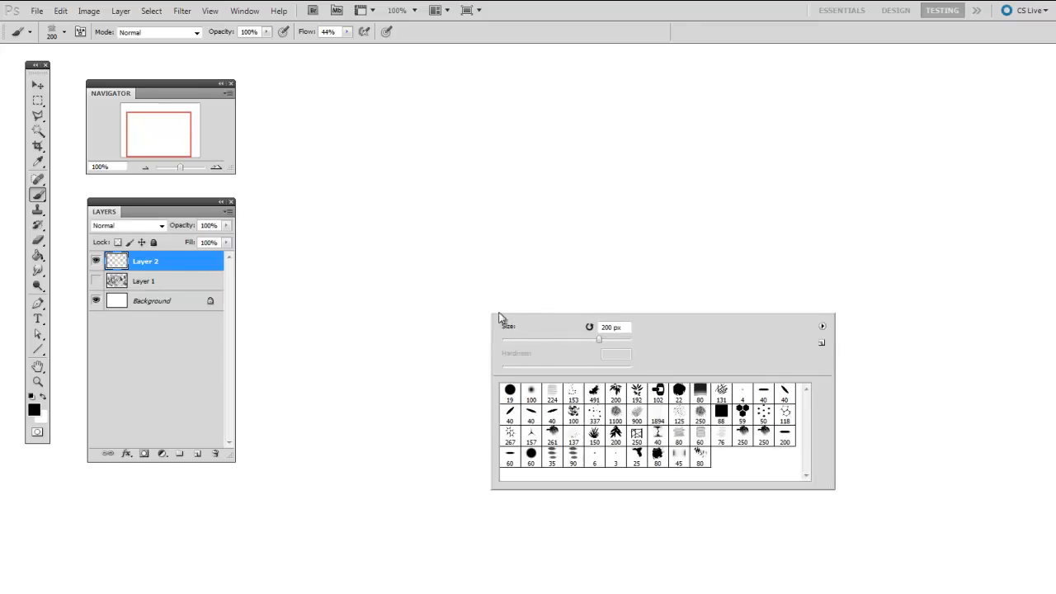
double_click(509, 395)
key("bracketright")
key("bracketright")
key("bracketright")
key("bracketright")
key("bracketright")
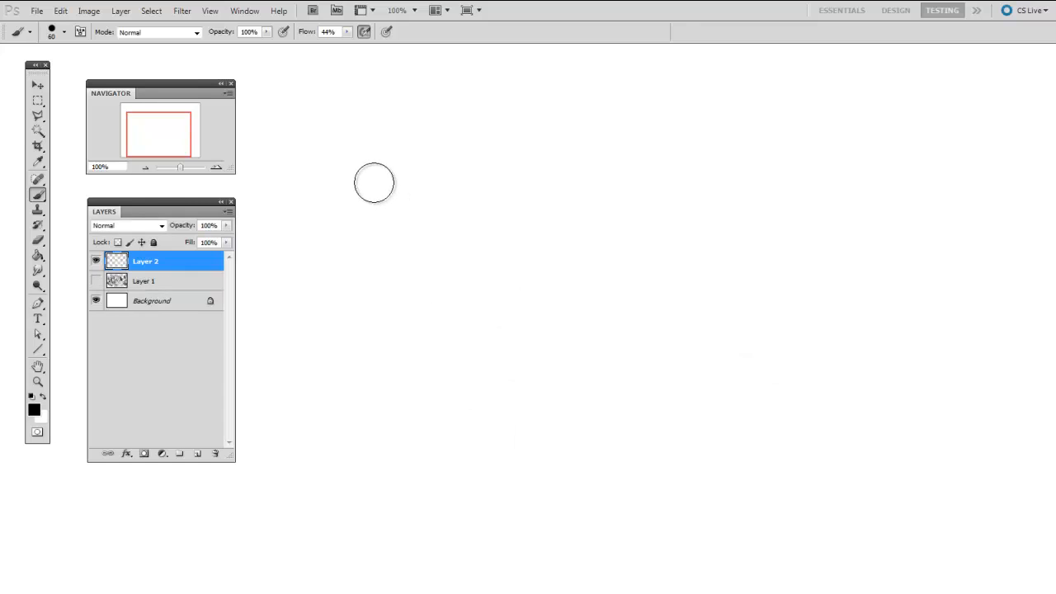
left_click(377, 182)
mouse_move(382, 234)
left_mouse_down()
mouse_move(397, 276)
mouse_move(405, 525)
left_mouse_up()
Paint a soft dot and a wavy vertical stroke with the 100 px soft round brush beside the hard round sample.
right_click(519, 319)
double_click(566, 409)
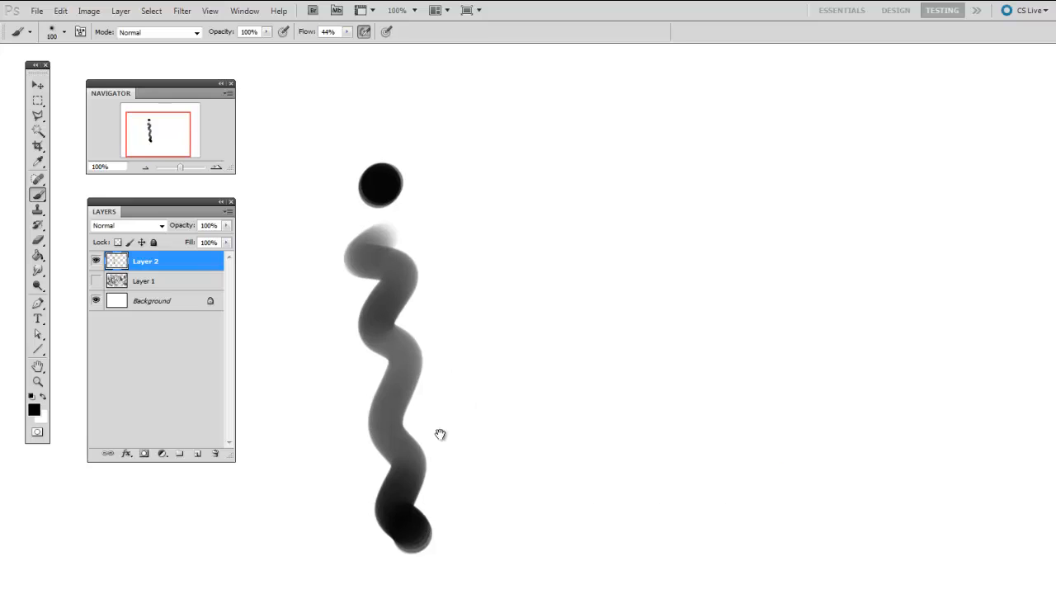
left_click_drag(530, 181, 532, 185)
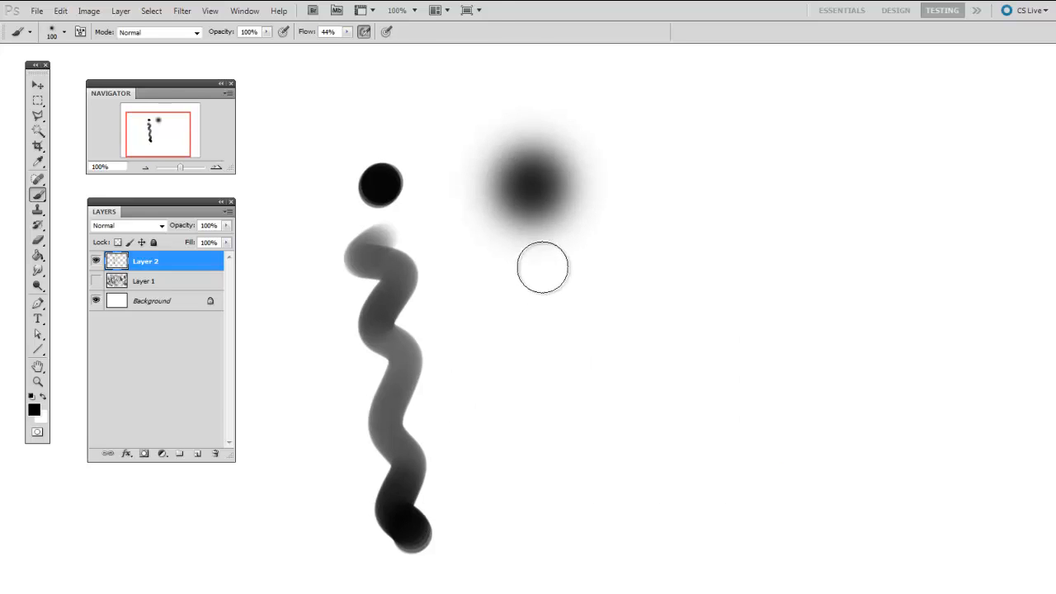
mouse_move(528, 272)
left_mouse_down()
mouse_move(532, 300)
mouse_move(564, 415)
mouse_move(549, 578)
left_mouse_up()
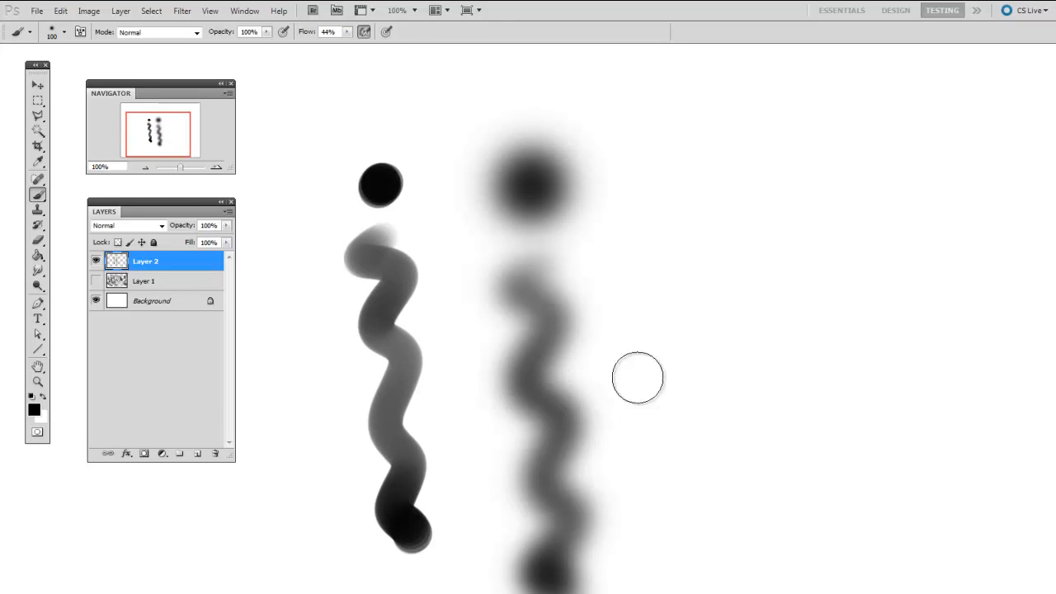
Choose the flat horizontal brush, enlarge it to 100 px and paint a dab and a long stroke beside the soft sample.
mouse_move(645, 320)
left_mouse_down()
mouse_move(570, 329)
mouse_move(555, 356)
left_mouse_up()
right_click(628, 238)
left_click(898, 320)
key("bracketright")
key("bracketright")
key("bracketright")
key("bracketright")
key("bracketright")
key("bracketright")
left_click_drag(647, 192, 653, 195)
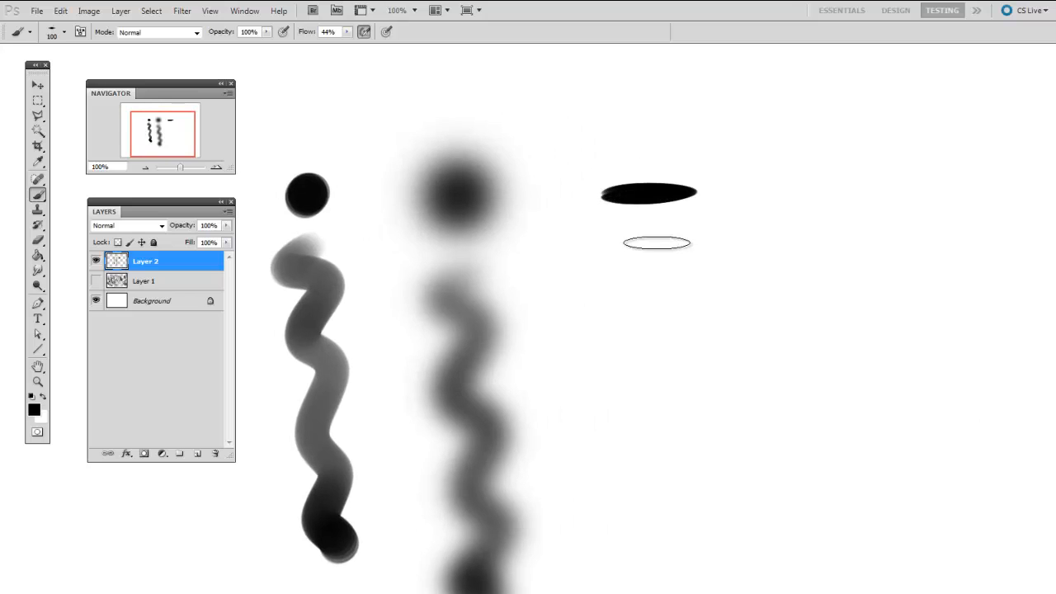
mouse_move(656, 242)
left_mouse_down()
mouse_move(641, 334)
mouse_move(652, 531)
mouse_move(686, 570)
mouse_move(742, 540)
left_mouse_up()
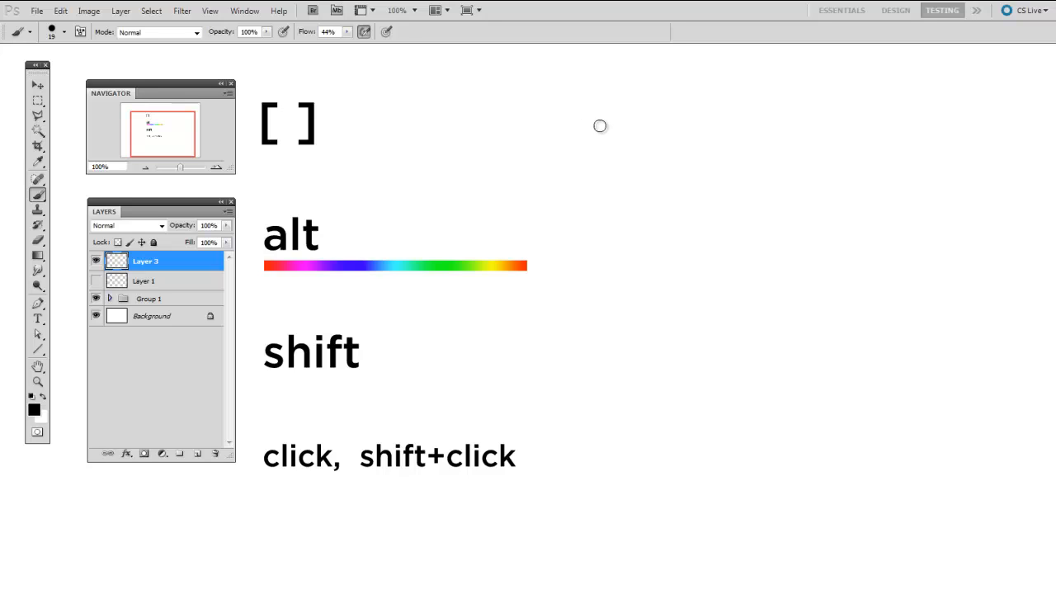
Paint a row of four black dots beside the bracket label, increasing the brush size from 19 px to 100 px.
left_click(575, 125)
key("bracketright")
key("bracketright")
left_click(610, 125)
key("bracketright")
key("bracketright")
key("bracketright")
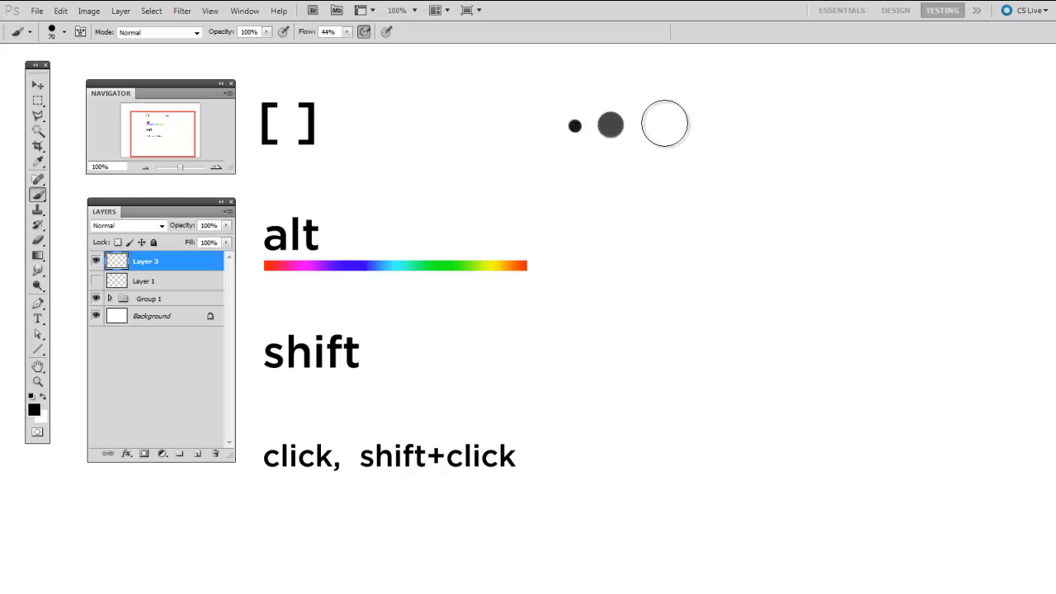
left_click(664, 124)
key("bracketright")
key("bracketright")
key("bracketright")
left_click(756, 123)
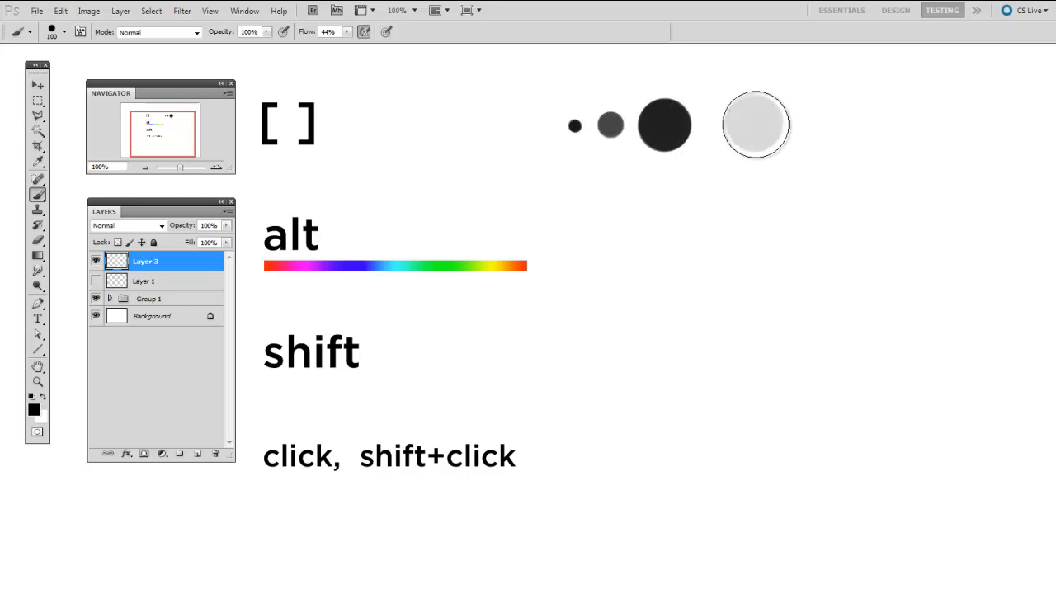
left_click_drag(756, 124, 755, 124)
Sample green from the rainbow strip and paint a green dot beside it with the brush at 80 px.
left_click_drag(650, 209, 653, 211)
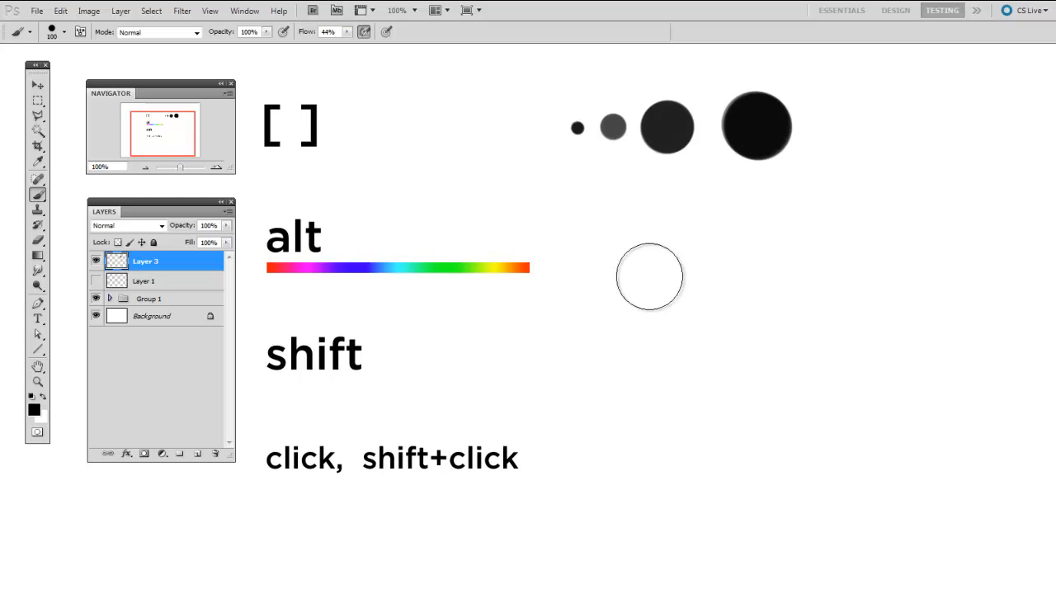
left_click_drag(664, 199, 666, 202)
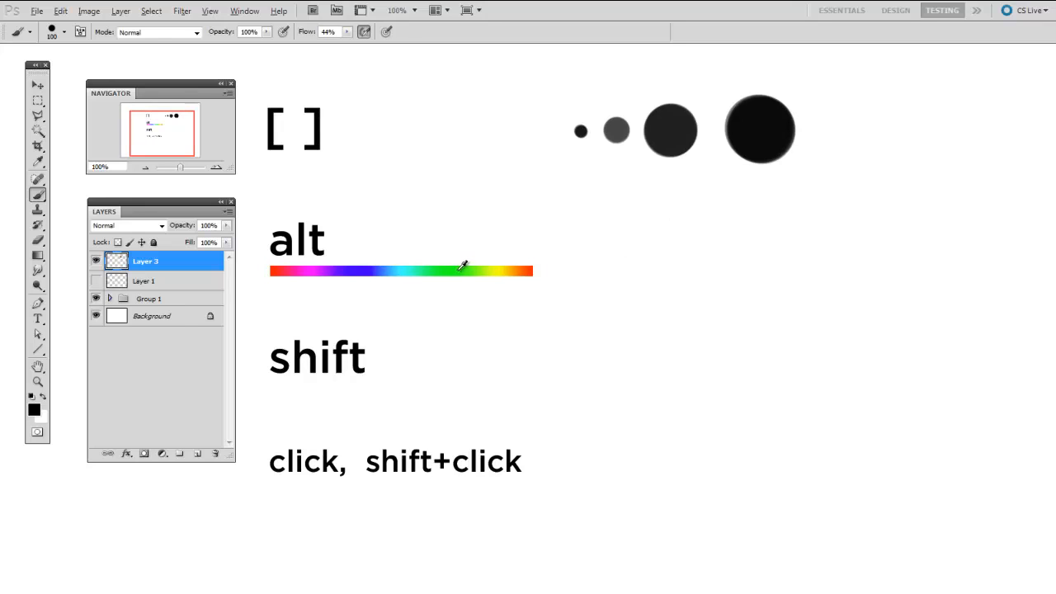
left_click(577, 279)
key("bracketleft")
key("bracketleft")
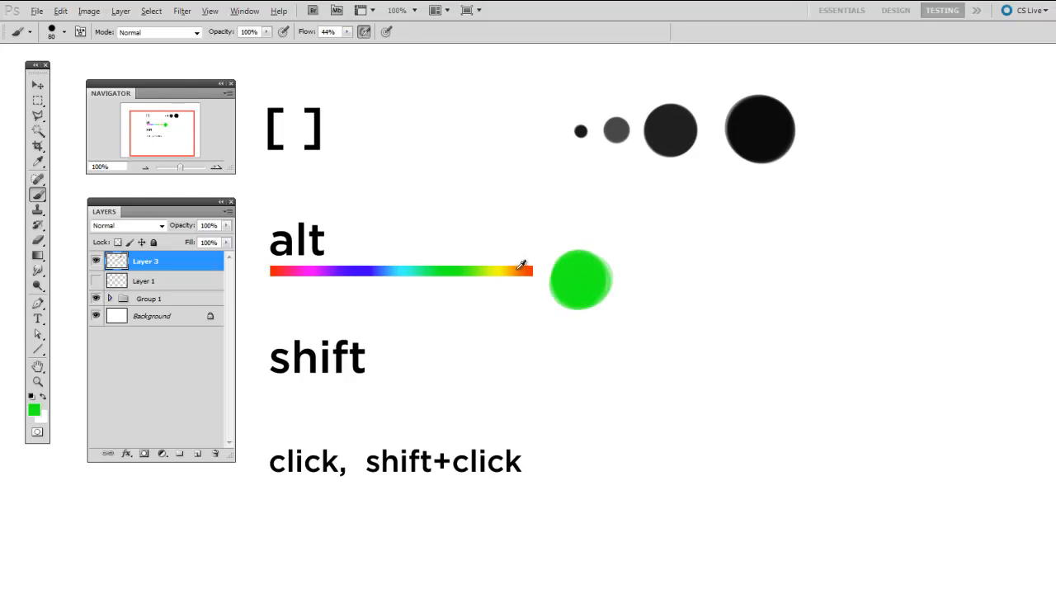
Sample orange, magenta and blue from the rainbow strip and paint a dot of each in a row, enlarging the brush to 100 px.
left_click(523, 267, "alt")
mouse_move(627, 284)
left_mouse_down()
mouse_move(723, 284)
mouse_move(752, 265)
mouse_move(761, 275)
mouse_move(772, 260)
mouse_move(837, 274)
left_mouse_up()
left_click(323, 269, "alt")
key("bracketright")
key("bracketright")
left_click(356, 266, "alt")
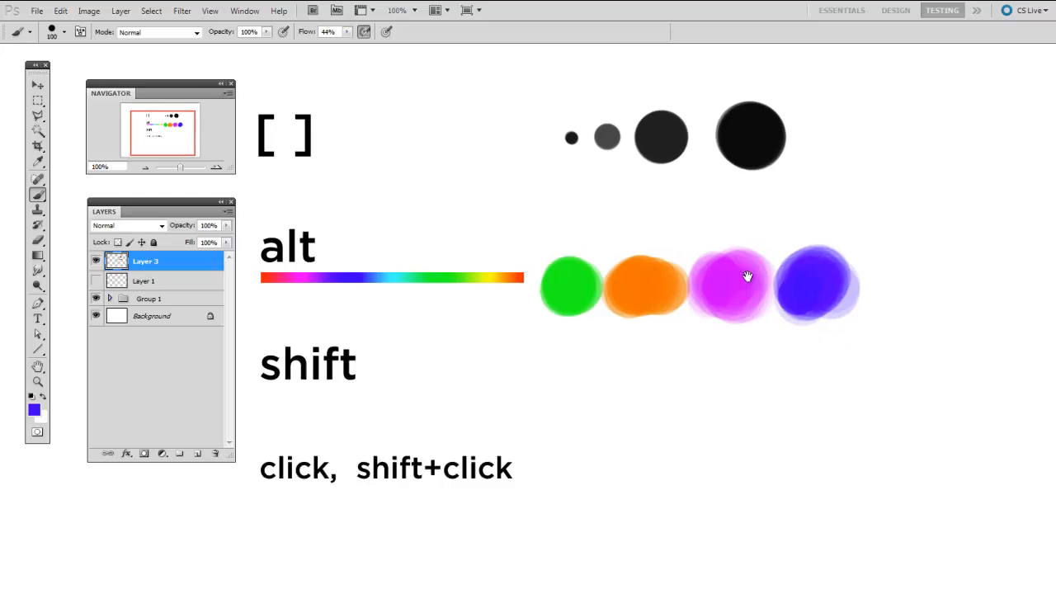
Sample yellow-orange from the rainbow strip and paint a dot beside the blue one with the brush at 70 px.
left_click(534, 249, "alt")
key("bracketleft")
key("bracketleft")
key("bracketleft")
left_click_drag(905, 279, 920, 276)
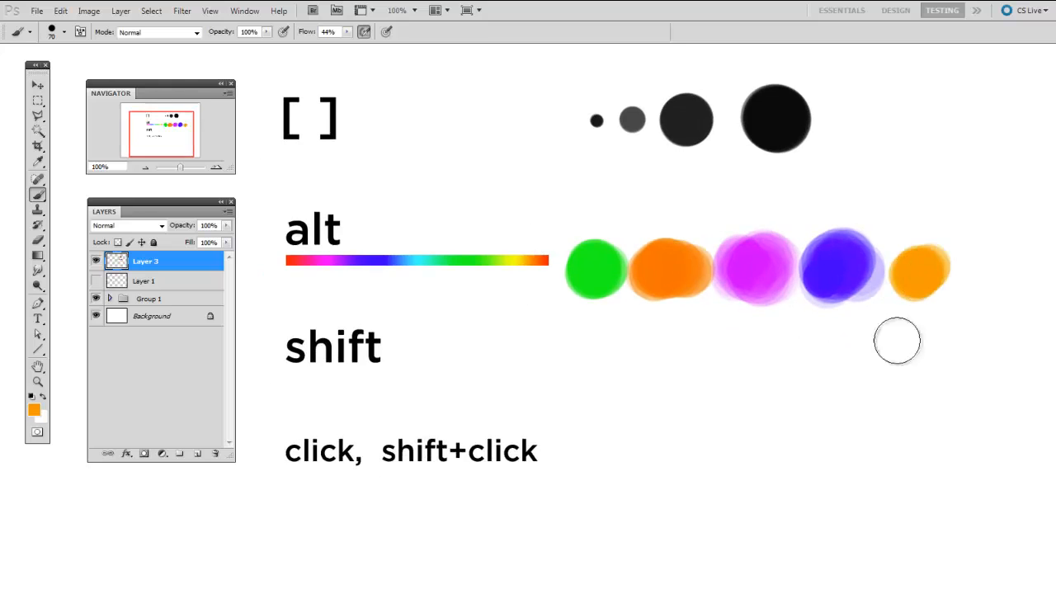
Sample black from the largest dot, shrink the brush and paint straight horizontal and vertical lines beside the shift label.
left_click_drag(688, 224, 690, 228)
right_click(681, 248)
left_click_drag(664, 353, 668, 353)
left_click(785, 123, "alt")
key("bracketleft")
key("bracketleft")
key("bracketleft")
key("bracketleft")
key("bracketleft")
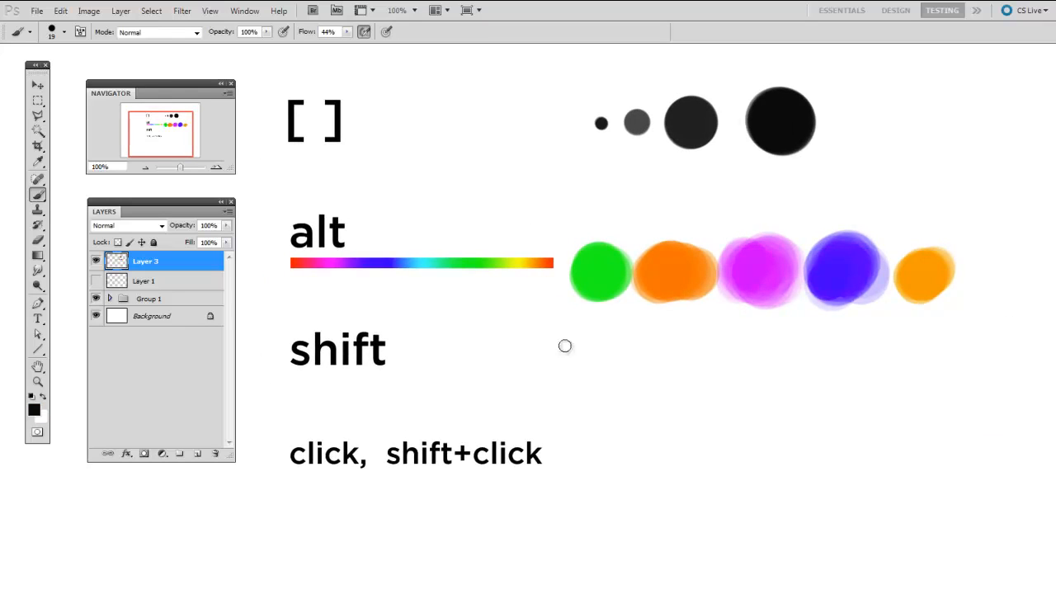
key("bracketleft")
key("bracketleft")
key("bracketleft")
mouse_move(564, 343)
left_mouse_down()
mouse_move(591, 373)
mouse_move(830, 370)
mouse_move(520, 370)
mouse_move(861, 373)
left_mouse_up()
mouse_move(501, 376)
left_mouse_down()
mouse_move(501, 299)
mouse_move(501, 314)
left_mouse_up()
left_click_drag(738, 391, 716, 387)
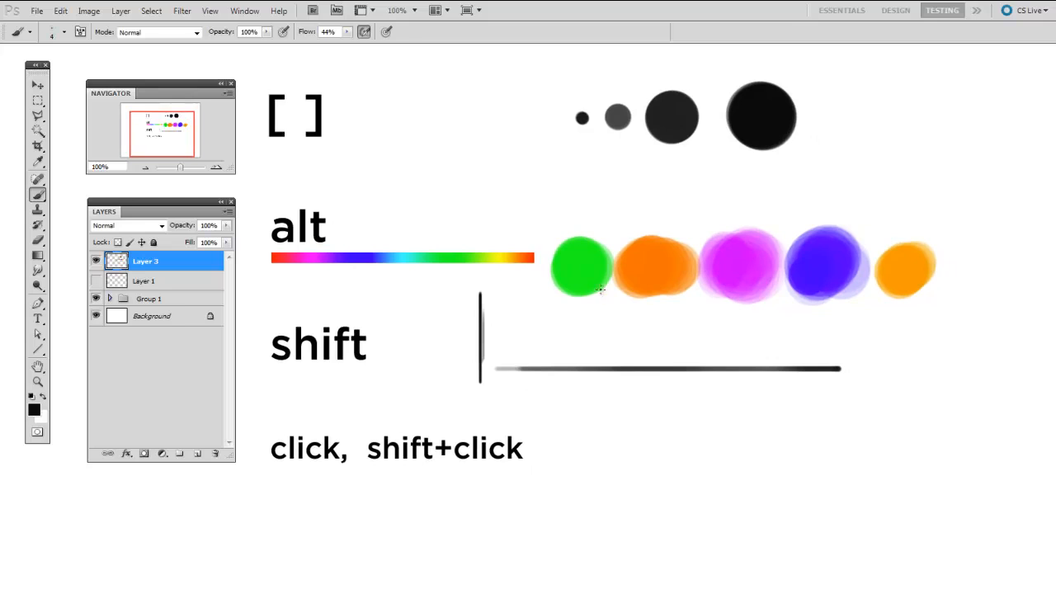
Paint three crossing straight lines point to point beside the click, shift+click label with the brush at 8 px and slightly smaller.
right_click(609, 387)
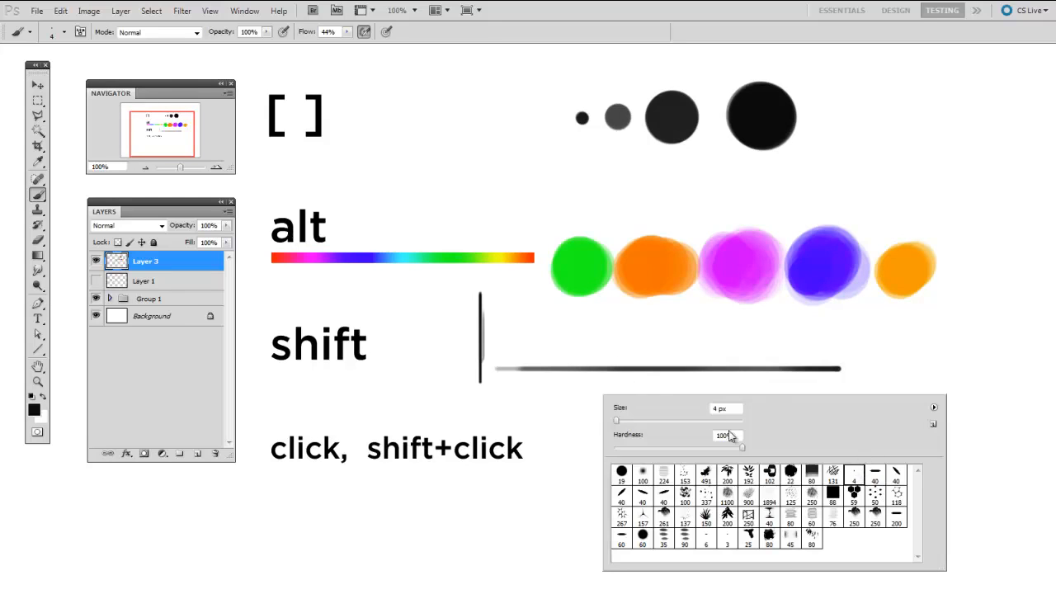
left_click(547, 406)
left_click_drag(569, 428, 609, 407)
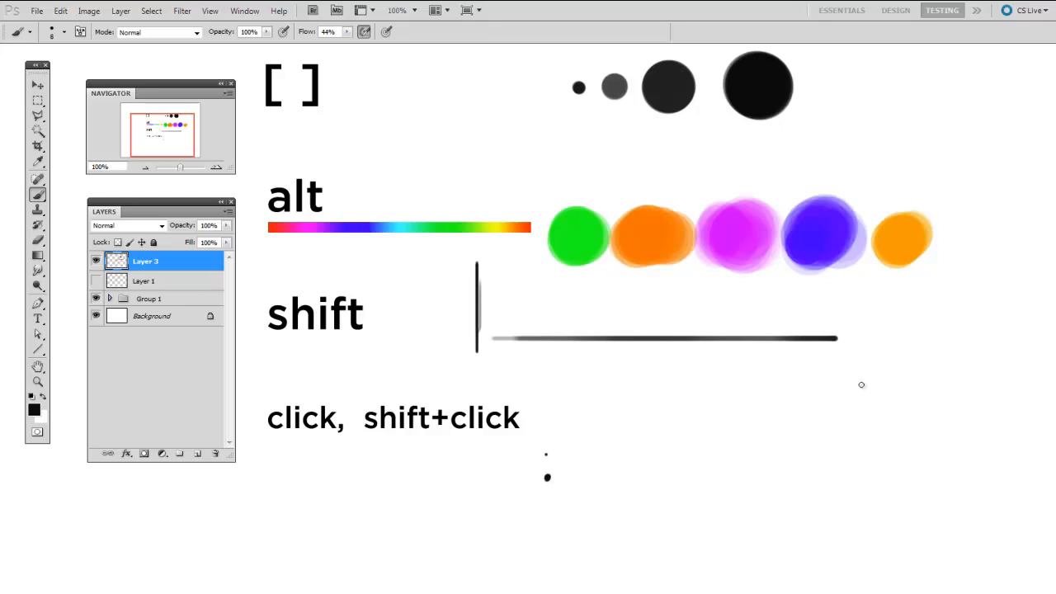
left_click(909, 371, "shift")
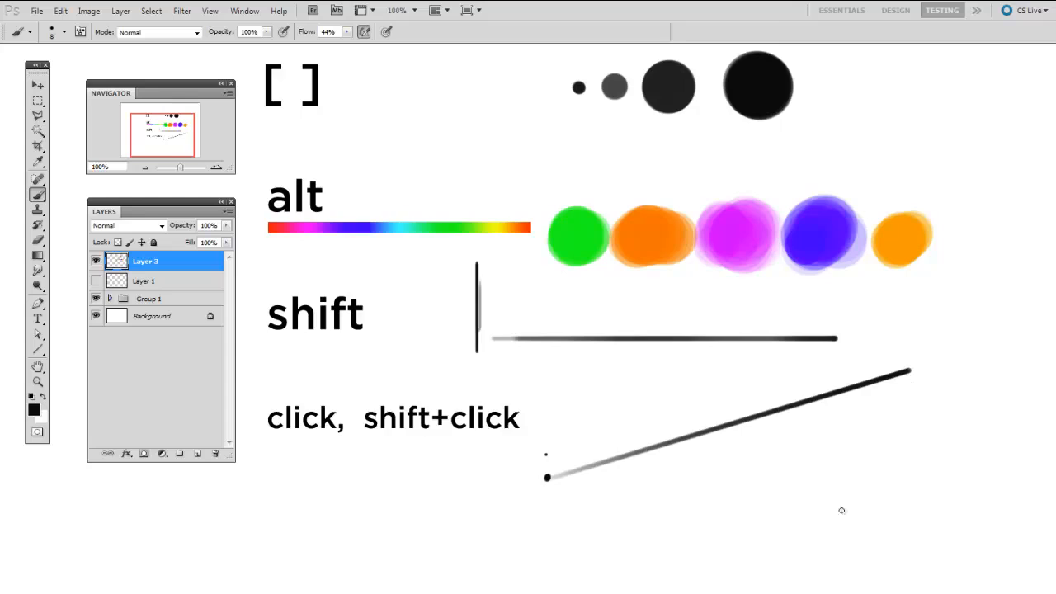
left_click_drag(675, 434, 647, 408)
left_click(922, 458, "shift")
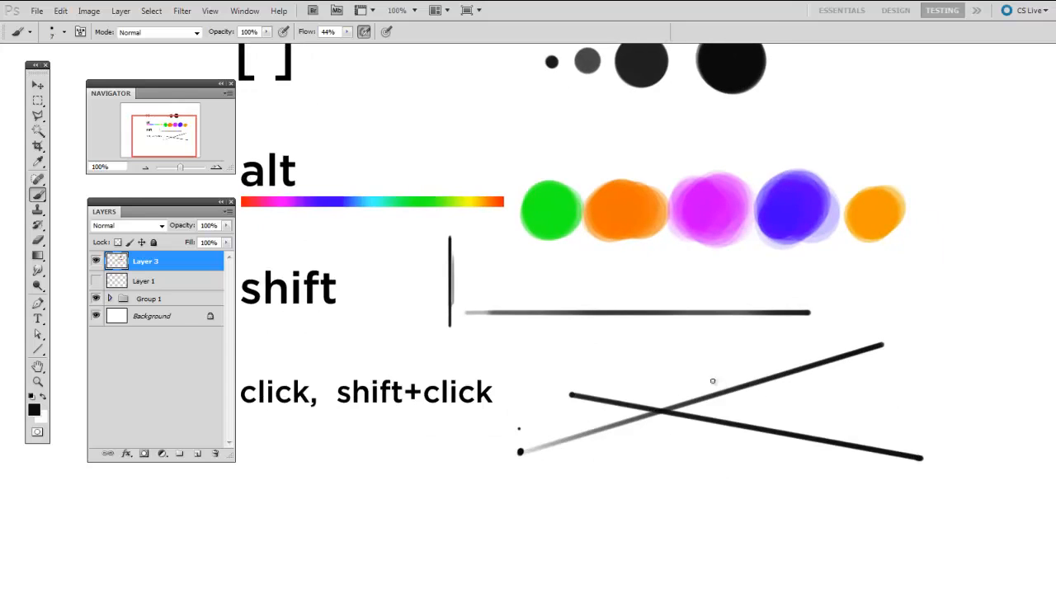
left_click(699, 467, "shift")
Add more straight lines between pairs of points across the crossing lines, varying the brush between 4 px and 6 px.
left_click_drag(553, 367, 556, 370)
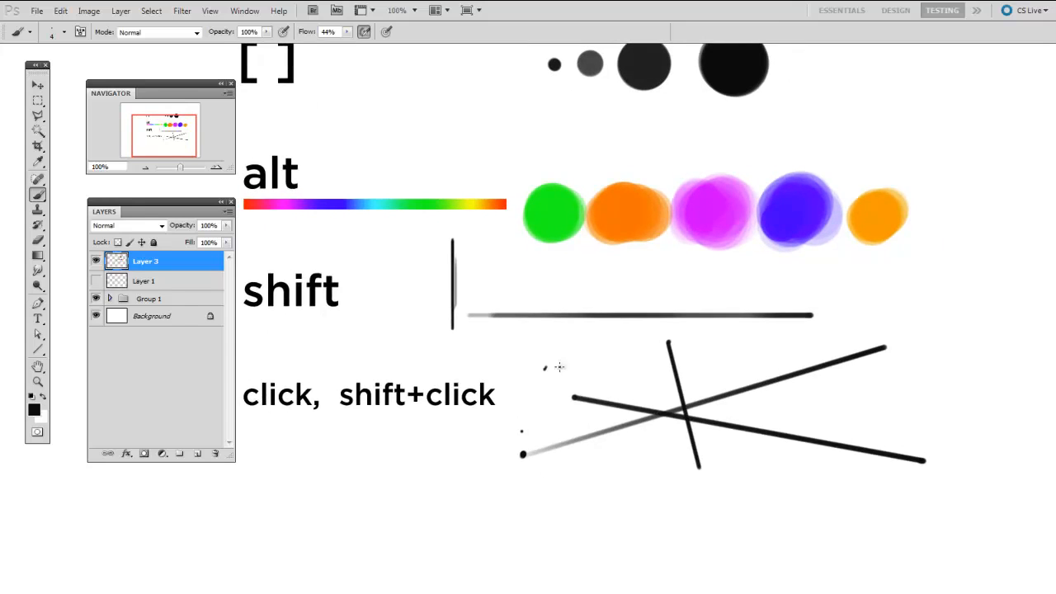
left_click(888, 405, "shift")
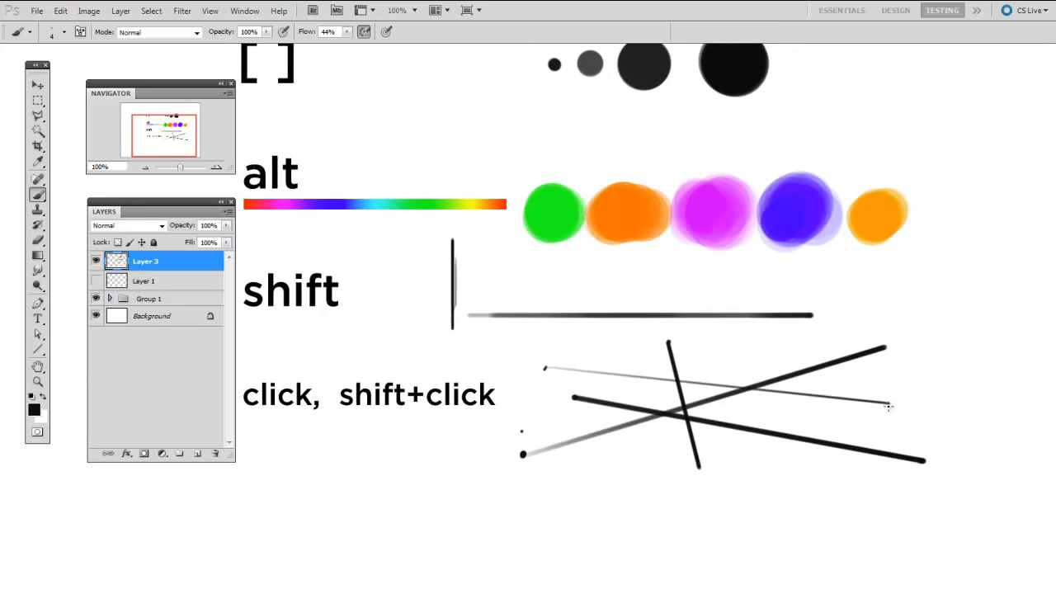
left_click(928, 325)
left_click(733, 472, "shift")
left_click_drag(853, 363, 884, 419)
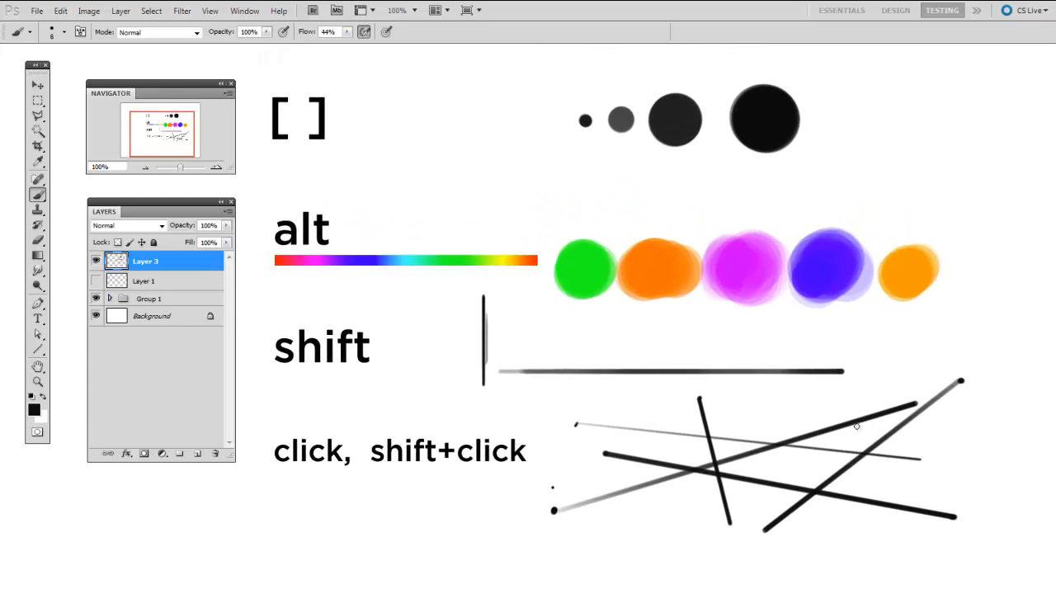
left_click(888, 390, "shift")
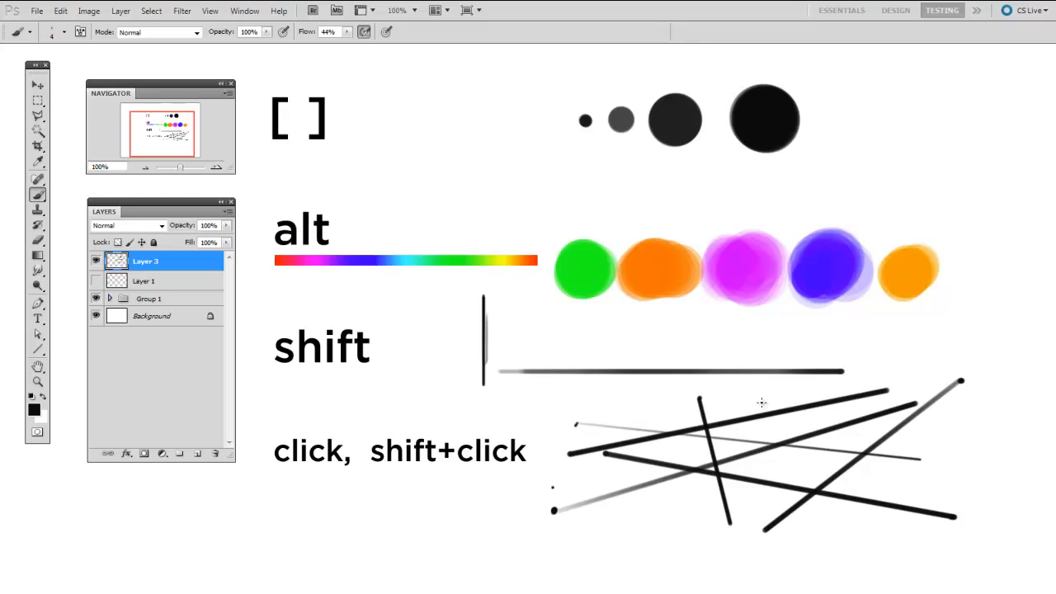
left_click(918, 490, "shift")
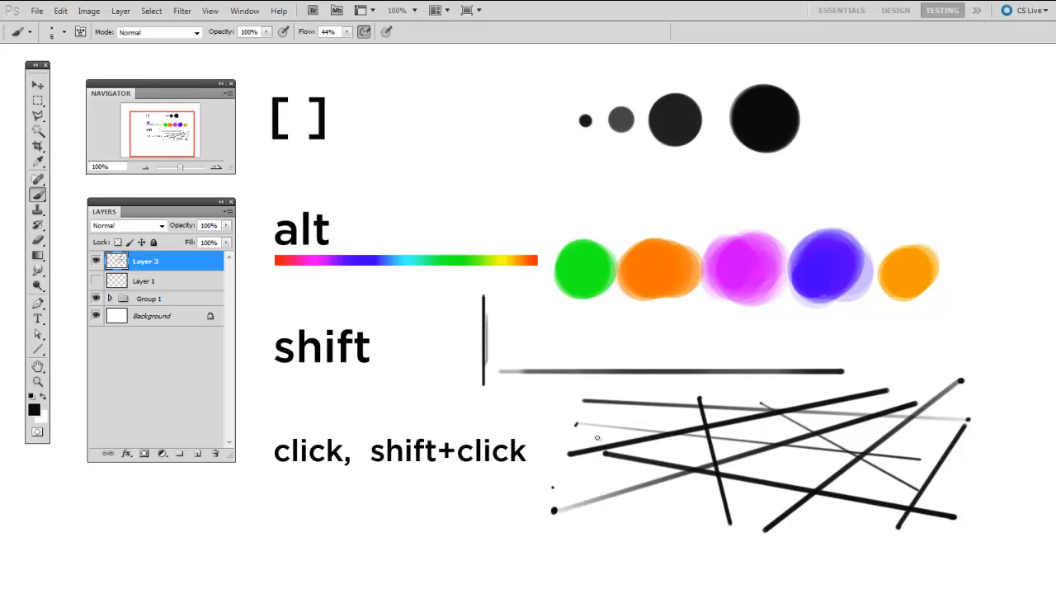
left_click(977, 390)
left_click(848, 511, "shift")
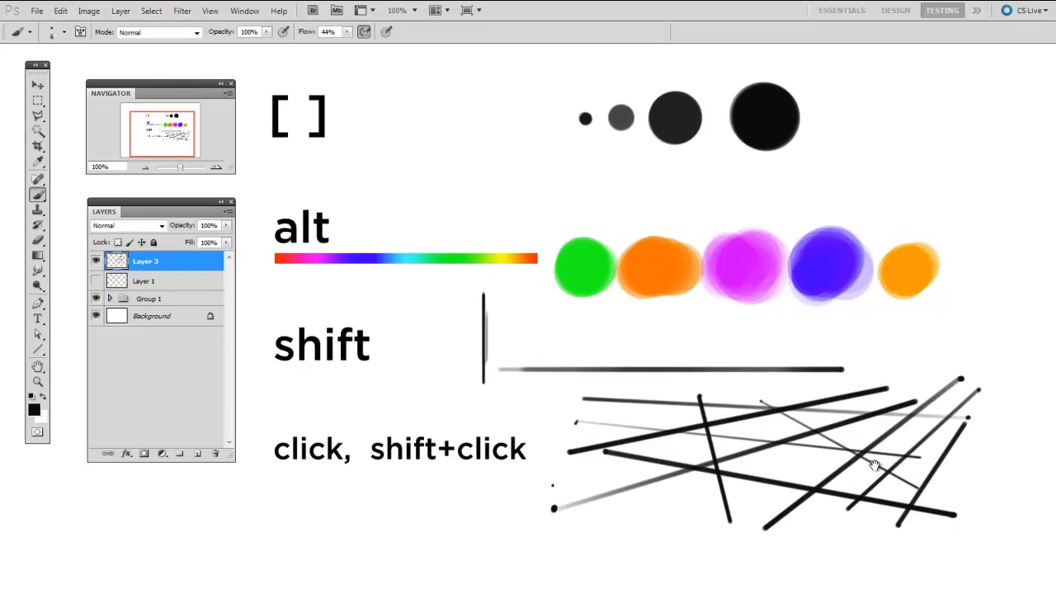
left_click_drag(876, 465, 874, 467)
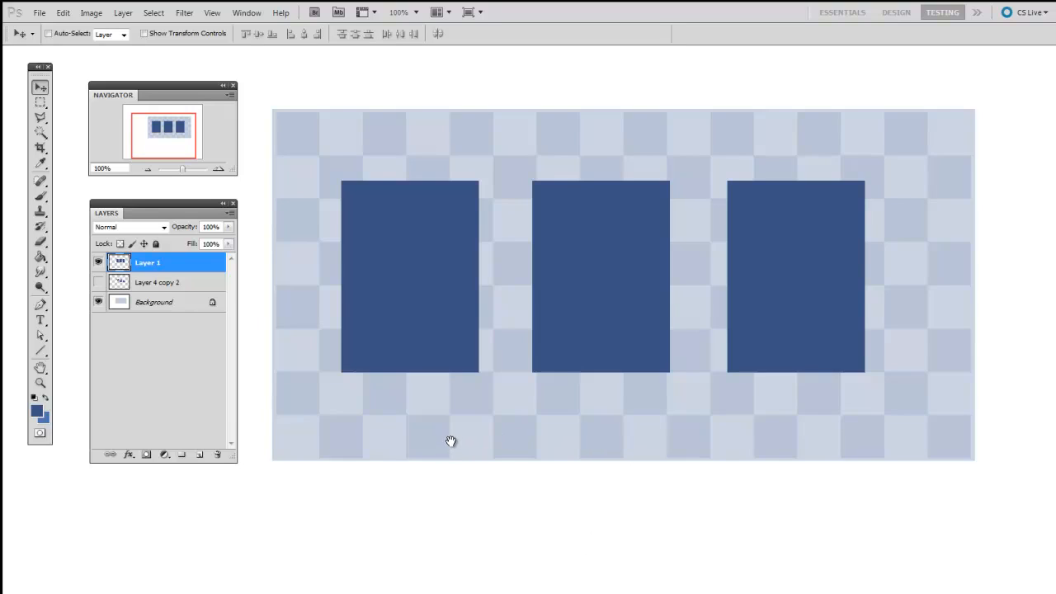
Take the Eraser with the 19 px hard round tip, enlarge it to 35 and 50 px, and erase across the first blue rectangle's upper part.
left_click_drag(451, 441, 451, 439)
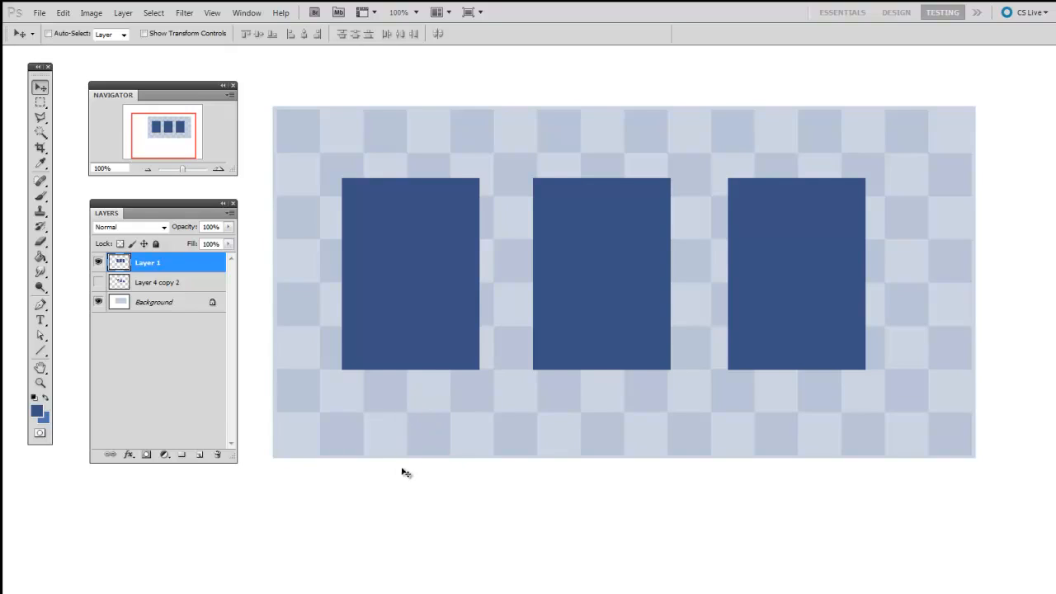
left_click_drag(43, 242, 78, 243)
left_click_drag(418, 396, 415, 422)
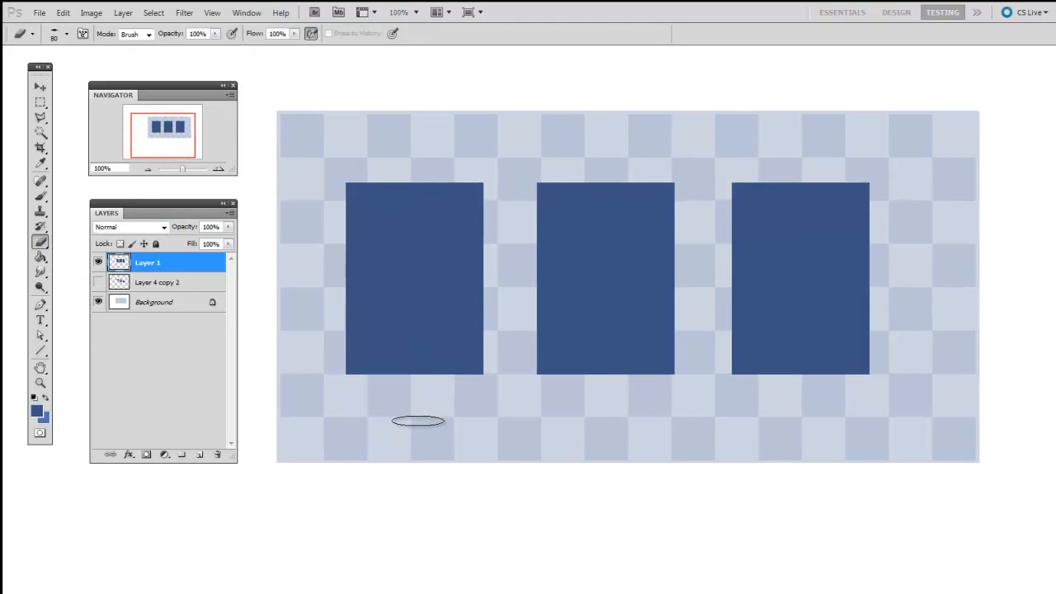
right_click(295, 294)
left_click(317, 376)
key("Return")
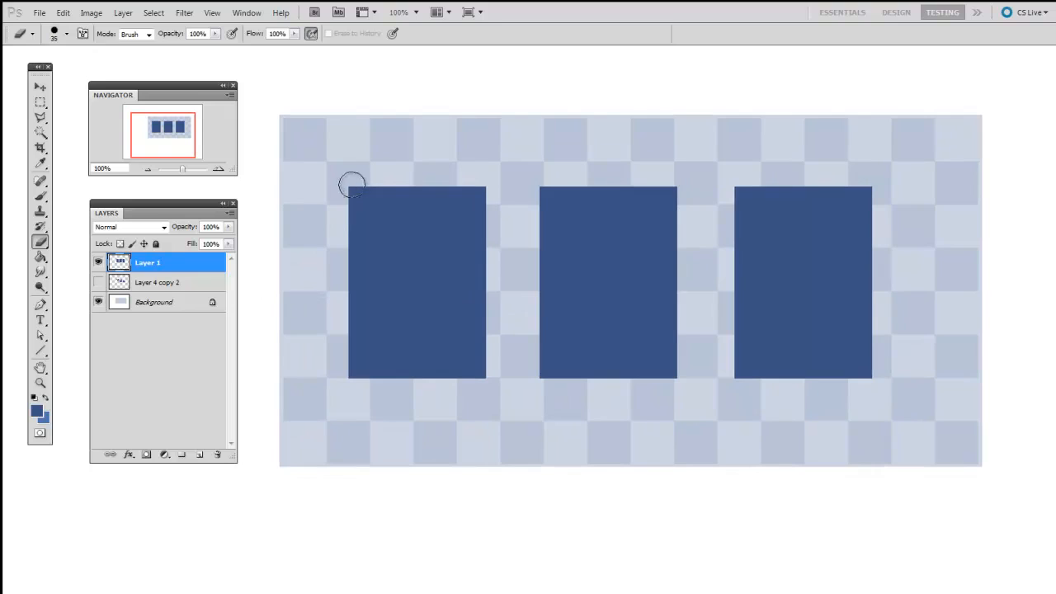
mouse_move(349, 184)
left_mouse_down()
mouse_move(377, 223)
mouse_move(399, 215)
mouse_move(426, 230)
mouse_move(414, 248)
mouse_move(417, 189)
mouse_move(458, 275)
left_mouse_up()
Choose the 100 px soft round tip and erase the middle rectangle's upper edge and corners, reducing the eraser to 80 and 45 px.
right_click(444, 265)
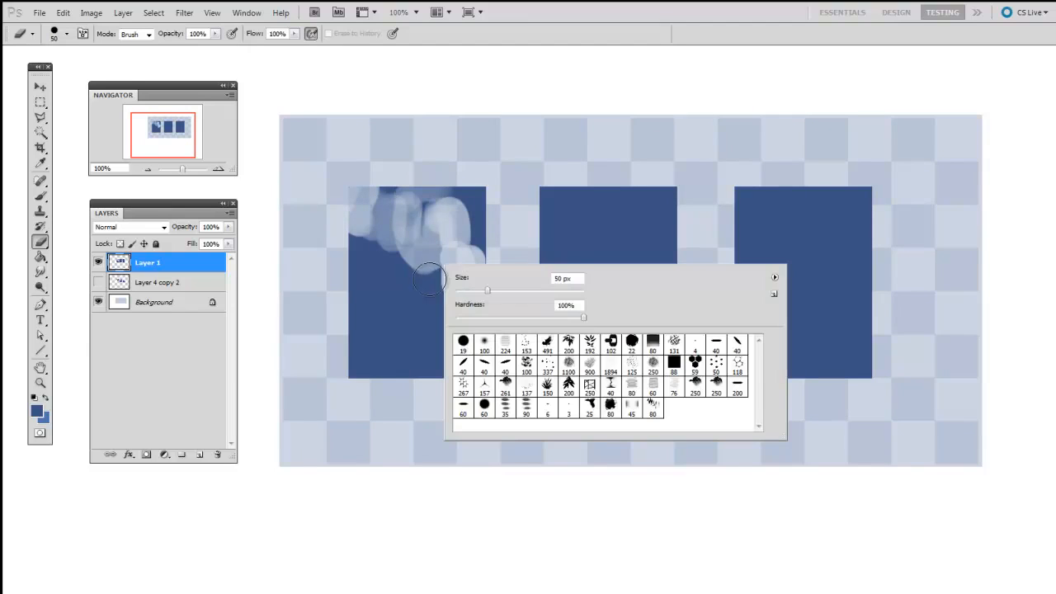
left_click(483, 345)
key("Return")
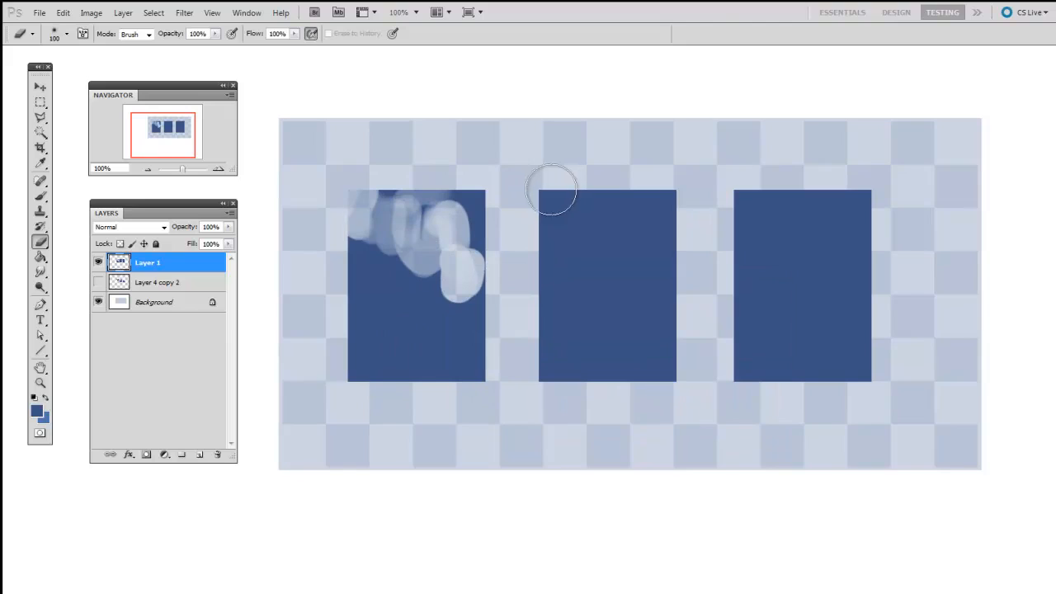
mouse_move(537, 171)
left_mouse_down()
mouse_move(646, 155)
mouse_move(572, 169)
mouse_move(643, 173)
left_mouse_up()
key("bracketleft")
key("bracketleft")
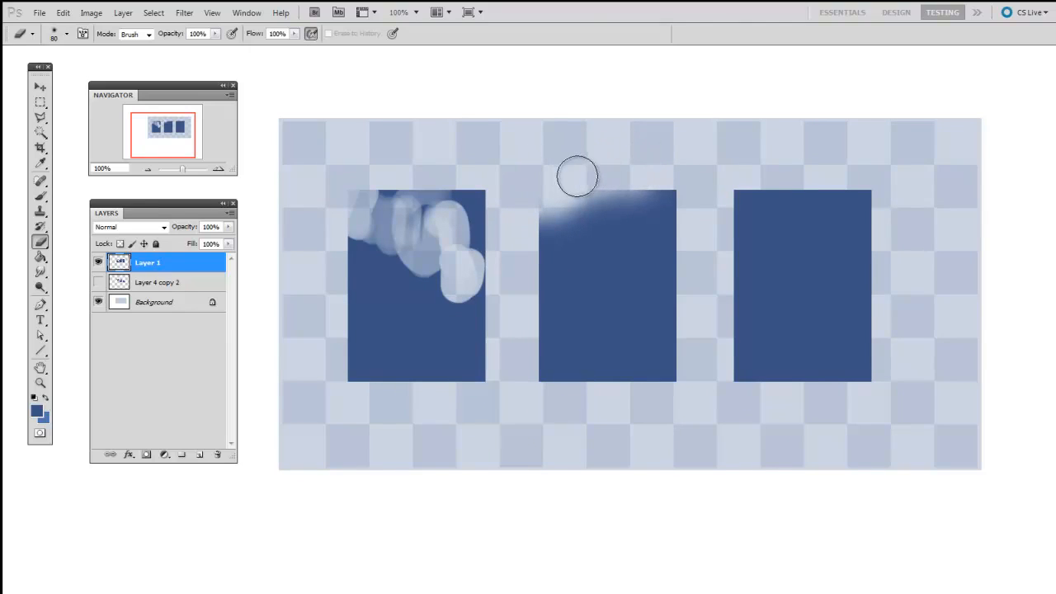
mouse_move(578, 174)
left_mouse_down()
mouse_move(666, 189)
mouse_move(639, 180)
left_mouse_up()
left_click_drag(554, 217, 571, 201)
key("bracketleft")
key("bracketleft")
key("bracketleft")
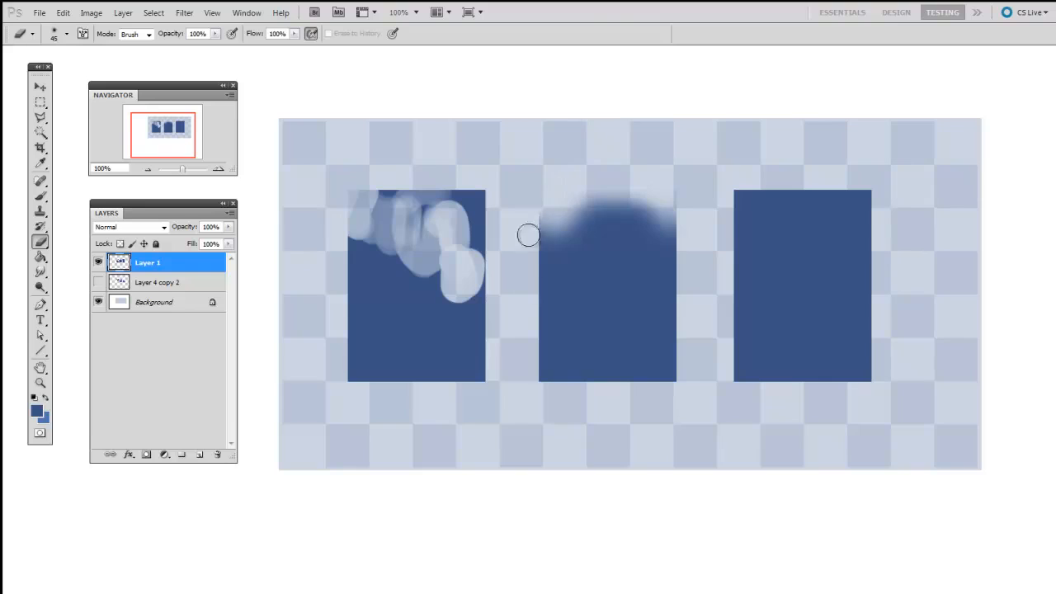
left_click_drag(532, 262, 538, 230)
Enlarge the soft eraser to 175 px and fade out the upper half of the middle rectangle.
key("bracketright")
key("bracketright")
key("bracketright")
key("bracketright")
key("bracketright")
key("bracketright")
key("bracketright")
key("bracketright")
mouse_move(591, 198)
left_mouse_down()
mouse_move(650, 255)
mouse_move(652, 188)
mouse_move(566, 240)
left_mouse_up()
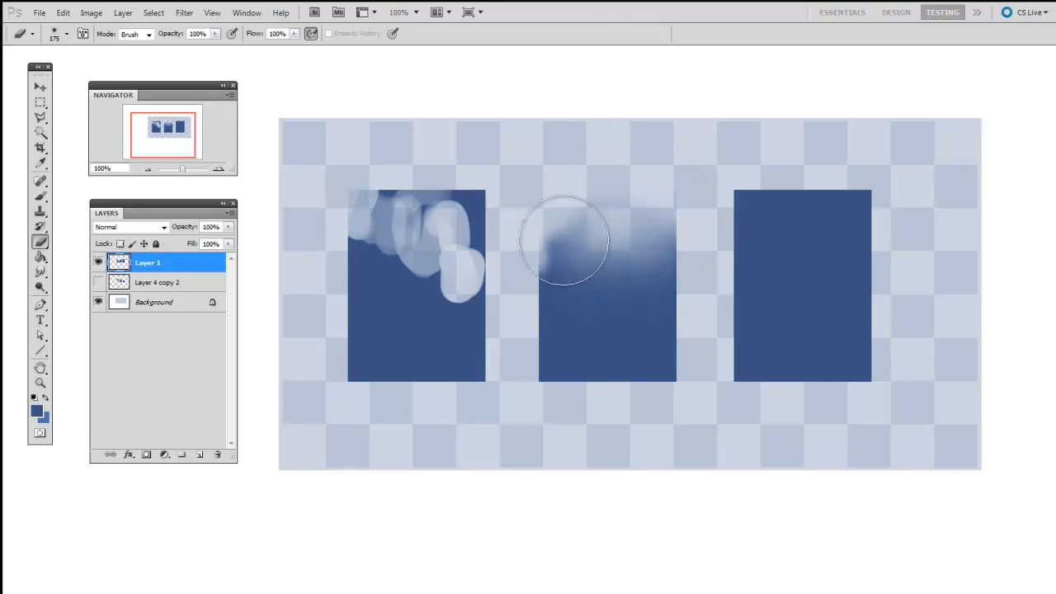
left_click_drag(644, 255, 597, 239)
Choose the 40 px flat eraser tip, enlarge it and erase strokes from the upper part of the third blue rectangle.
right_click(586, 232)
left_click(859, 315)
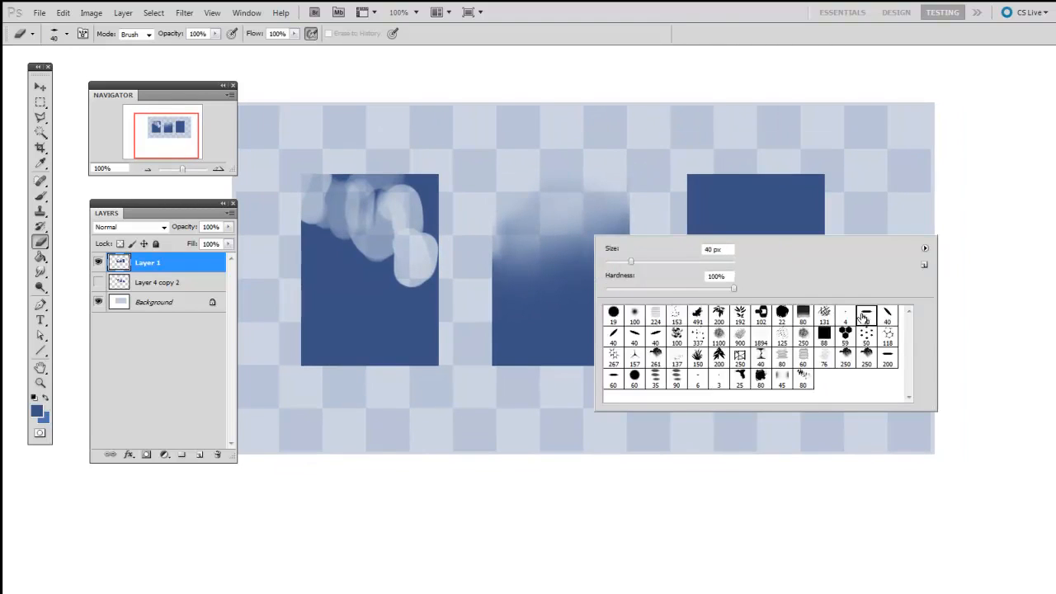
left_click_drag(506, 280, 507, 284)
key("bracketright")
key("bracketright")
key("bracketright")
key("bracketright")
key("bracketleft")
mouse_move(748, 165)
left_mouse_down()
mouse_move(835, 198)
mouse_move(839, 259)
mouse_move(823, 230)
mouse_move(801, 243)
mouse_move(824, 262)
left_mouse_up()
key("bracketleft")
left_click_drag(818, 174, 825, 265)
Vary the flat eraser's size and erase further strokes over the third rectangle.
key("bracketleft")
key("bracketleft")
key("bracketleft")
key("bracketleft")
key("bracketleft")
key("bracketright")
key("bracketright")
key("bracketright")
key("bracketright")
key("bracketright")
mouse_move(788, 182)
left_mouse_down()
mouse_move(841, 258)
mouse_move(831, 284)
left_mouse_up()
key("bracketright")
key("bracketright")
mouse_move(817, 222)
left_mouse_down()
mouse_move(701, 160)
mouse_move(829, 289)
mouse_move(732, 177)
mouse_move(729, 188)
mouse_move(803, 270)
left_mouse_up()
key("bracketright")
key("bracketright")
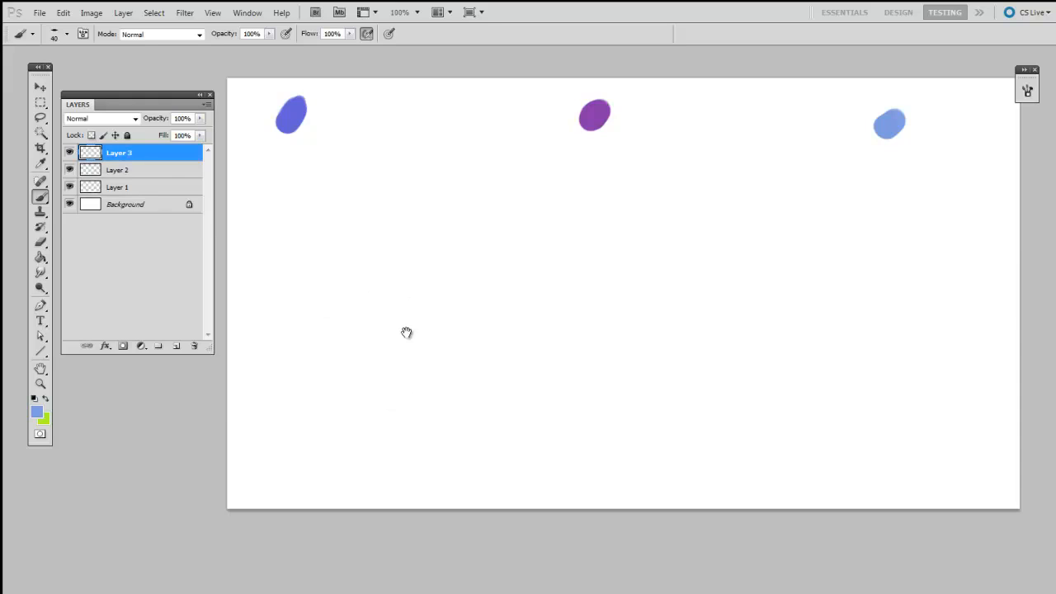
Set the brush to the 19 px hard round tip and sample the violet-blue of the first colour blob.
left_click_drag(407, 333, 431, 340)
left_click_drag(442, 268, 428, 270)
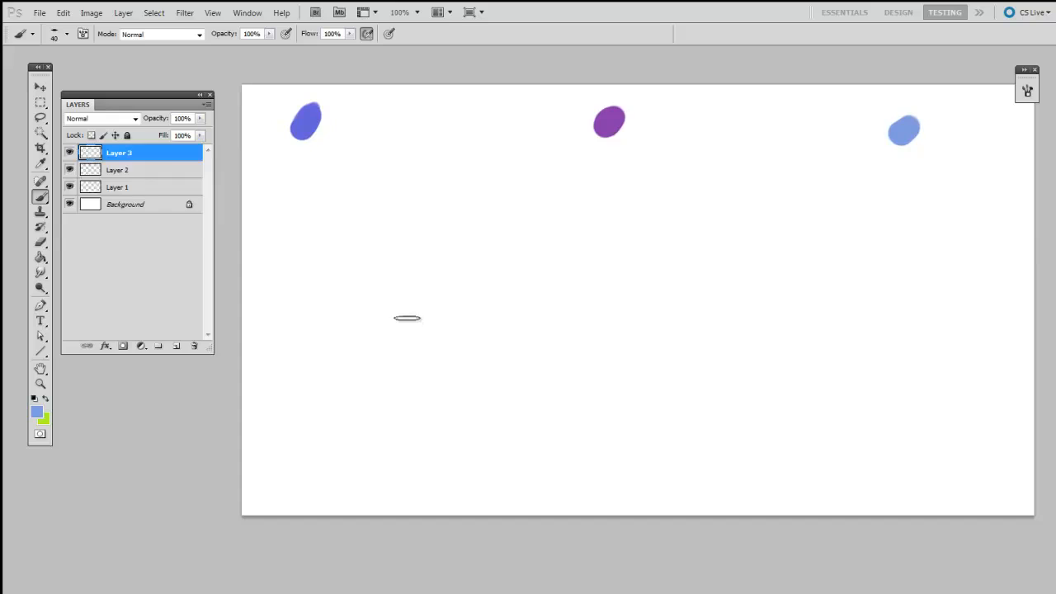
right_click(377, 264)
left_click(400, 338)
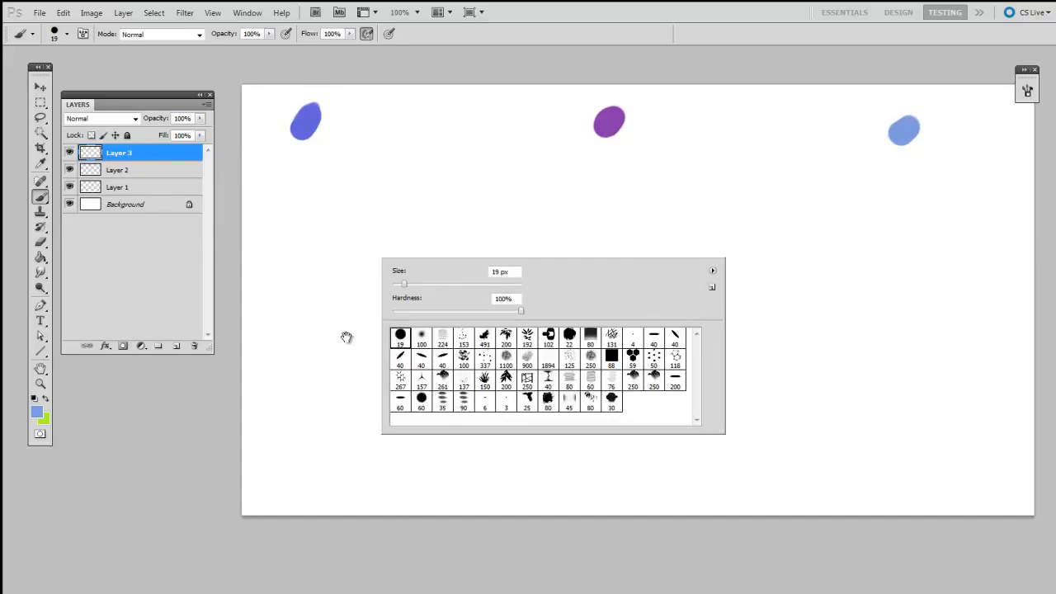
left_click(346, 337)
left_click(312, 114, "alt")
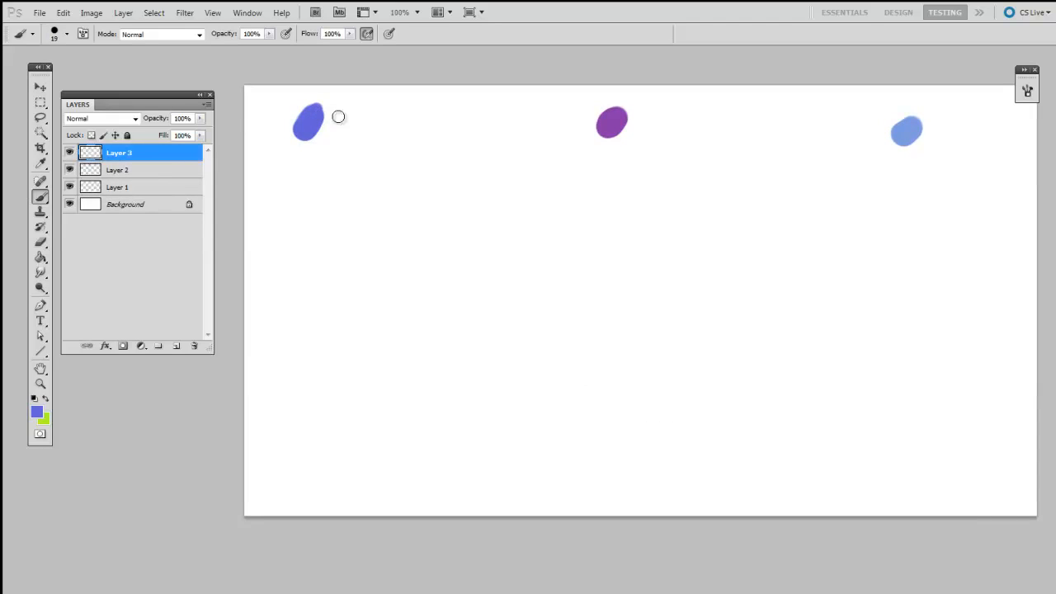
Paint five vertical strokes of increasing width below the violet-blue blob, enlarging the brush from 4 px to 35 px.
key("bracketleft")
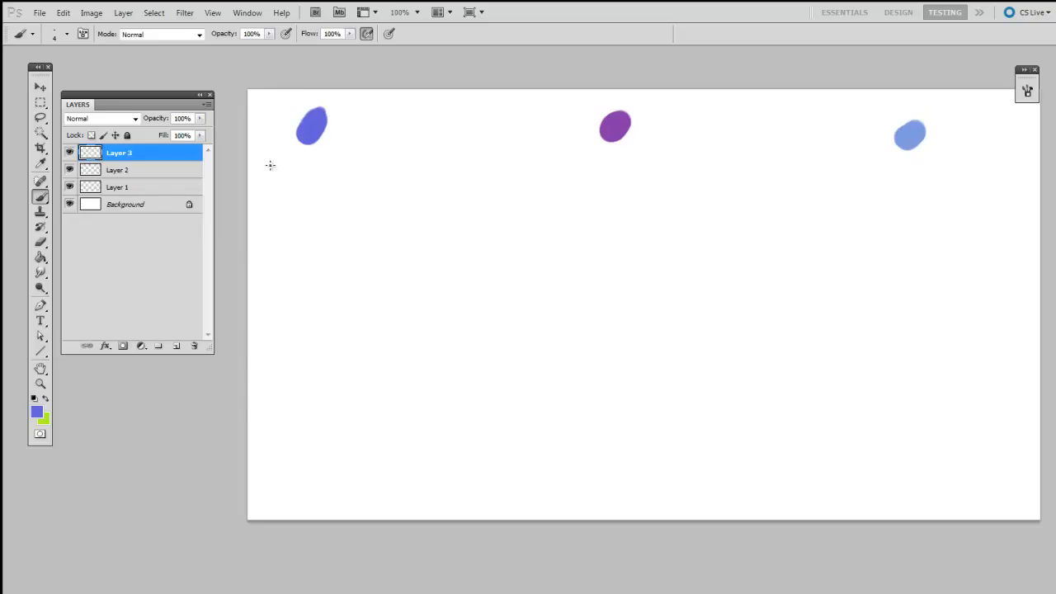
mouse_move(271, 184)
left_mouse_down()
mouse_move(272, 171)
mouse_move(282, 212)
left_mouse_up()
left_click_drag(297, 161, 296, 216)
key("bracketright")
mouse_move(314, 157)
left_mouse_down()
mouse_move(316, 192)
mouse_move(339, 202)
left_mouse_up()
key("bracketright")
key("bracketright")
key("bracketleft")
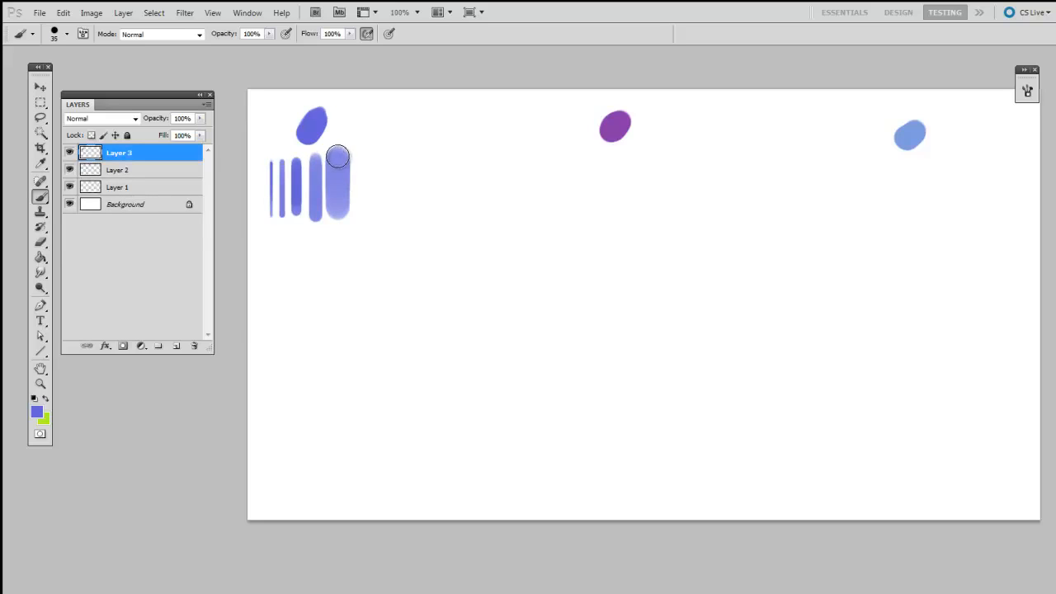
key("bracketleft")
left_click_drag(338, 158, 339, 207)
Paint six parallel horizontal strokes beside the vertical ones, enlarging the brush from 4 px to 25 px.
key("bracketleft")
key("bracketleft")
key("bracketleft")
key("bracketleft")
key("bracketleft")
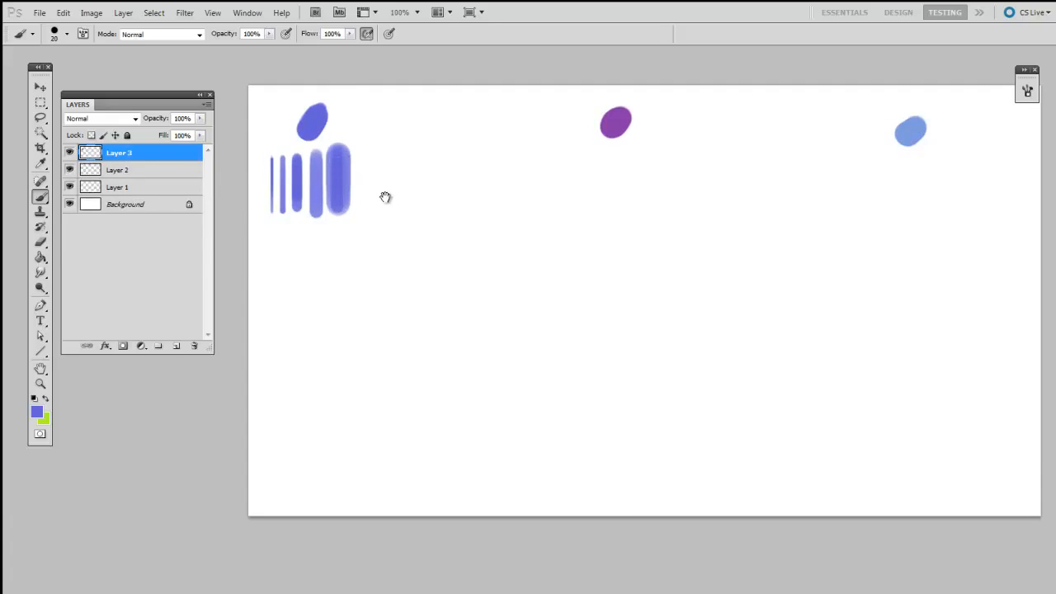
left_click_drag(362, 143, 435, 144)
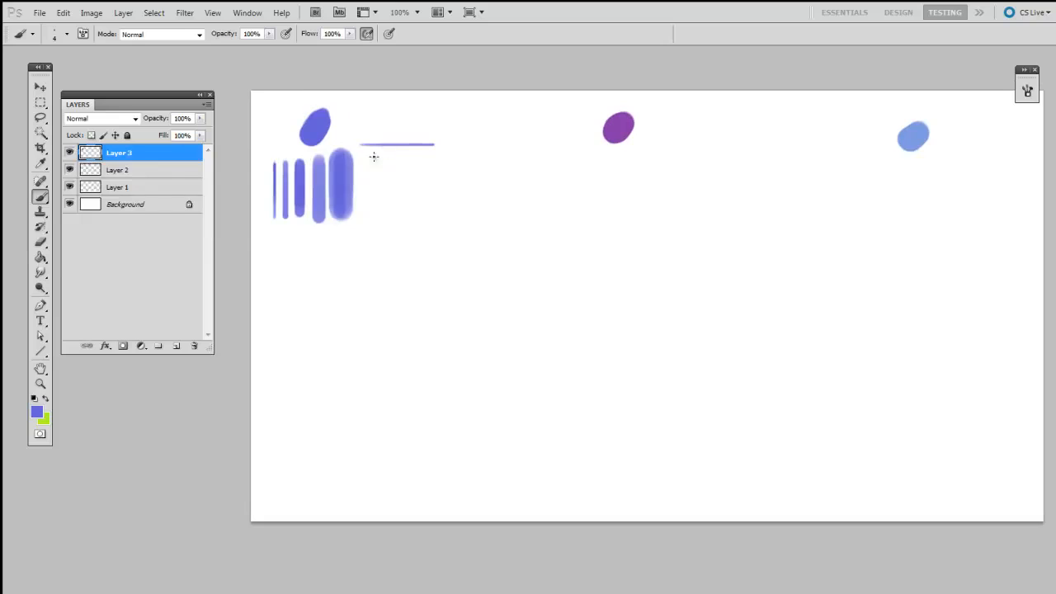
left_click_drag(362, 154, 437, 154)
key("bracketright")
key("bracketright")
key("bracketright")
key("bracketright")
left_click_drag(363, 166, 444, 166)
left_click_drag(367, 185, 444, 183)
key("bracketright")
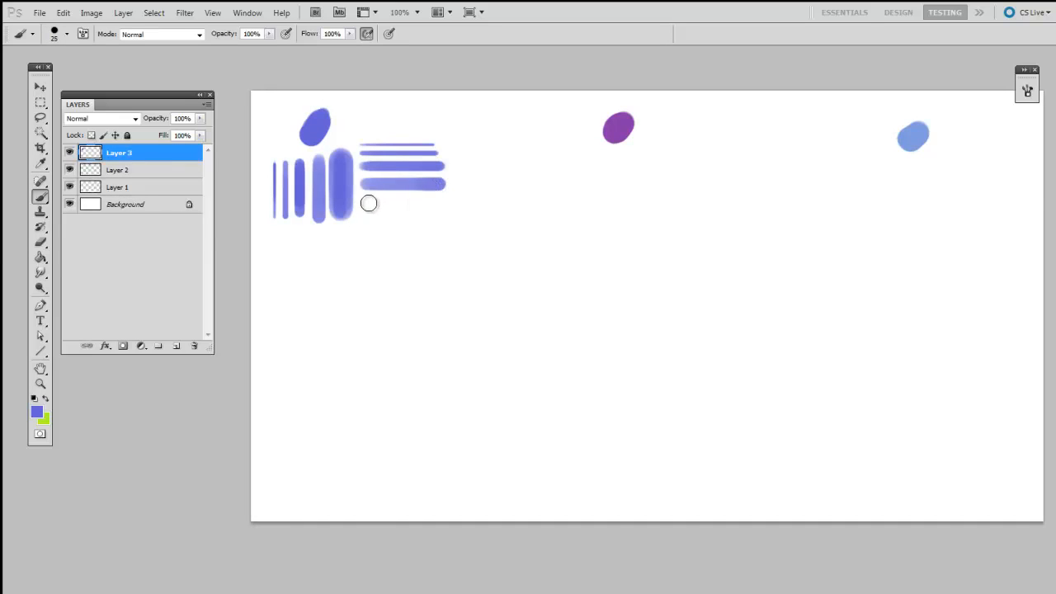
left_click_drag(368, 203, 446, 201)
left_click_drag(369, 228, 453, 227)
key("space")
left_click_drag(402, 260, 433, 238)
Paint two wavy horizontal strokes below the violet-blue bars, the first with a 6 px brush and the second with 10 px.
key("bracketleft")
key("bracketleft")
key("bracketleft")
key("bracketleft")
left_click_drag(346, 242, 356, 236)
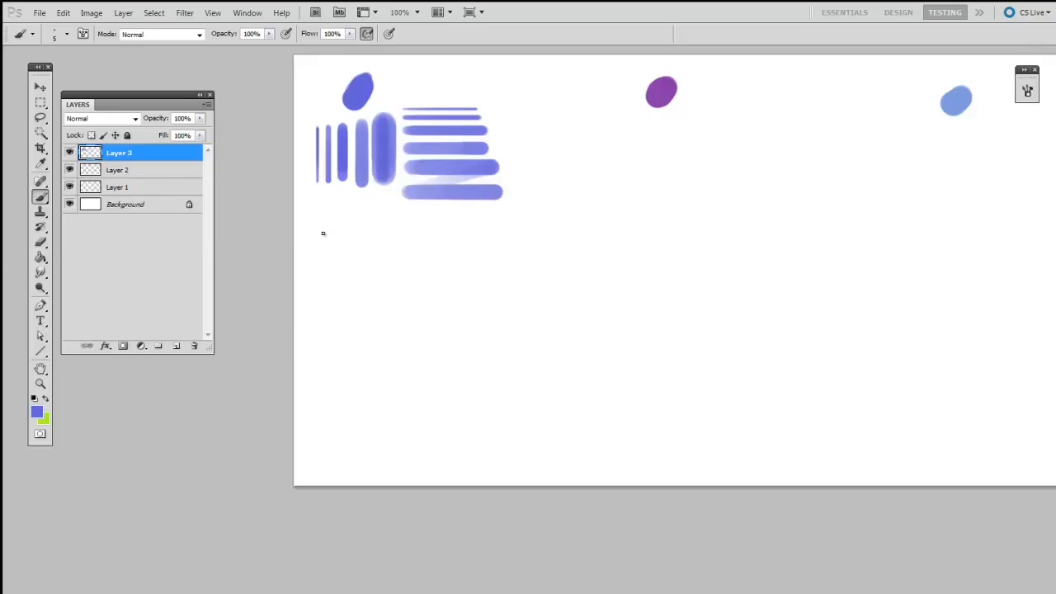
key("space")
mouse_move(353, 243)
left_mouse_down()
mouse_move(370, 214)
mouse_move(471, 215)
left_mouse_up()
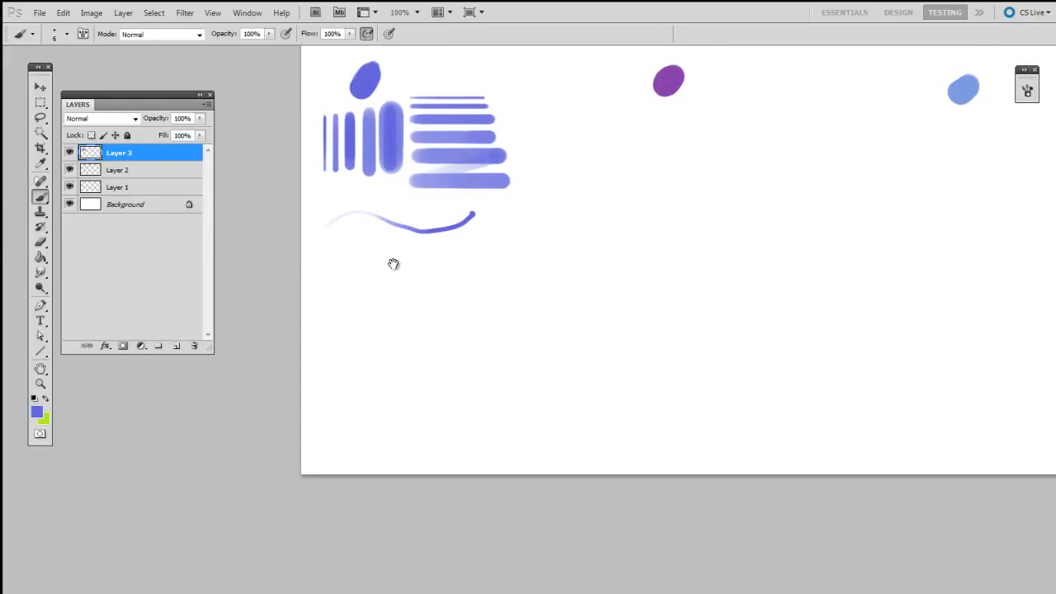
left_click_drag(394, 264, 401, 226)
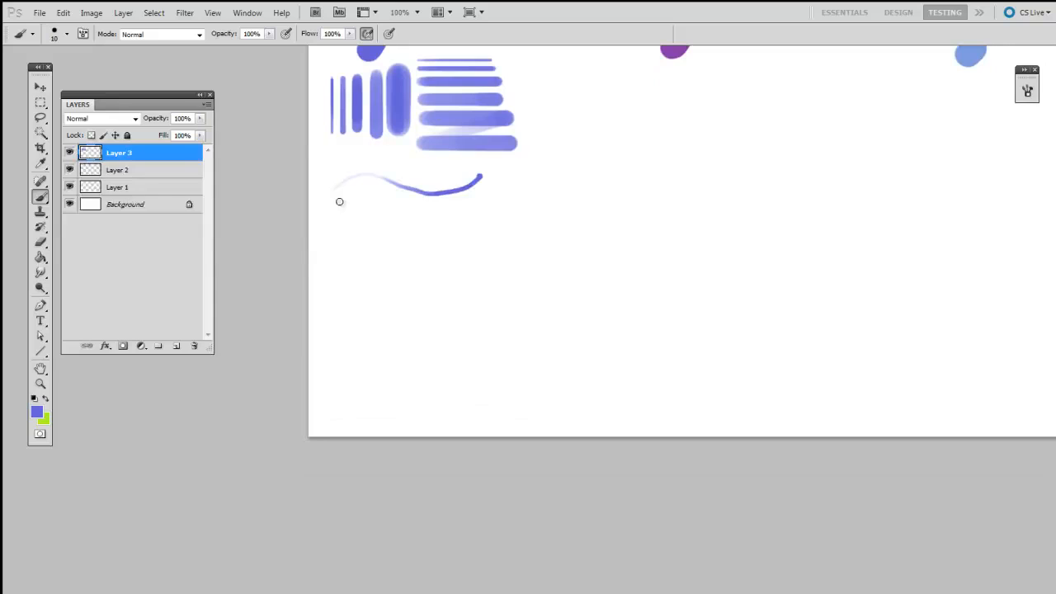
mouse_move(333, 196)
left_mouse_down()
mouse_move(405, 207)
mouse_move(487, 192)
left_mouse_up()
Paint three more wavy strokes beneath them, enlarging the brush from 15 px for each thicker stroke.
key("bracketright")
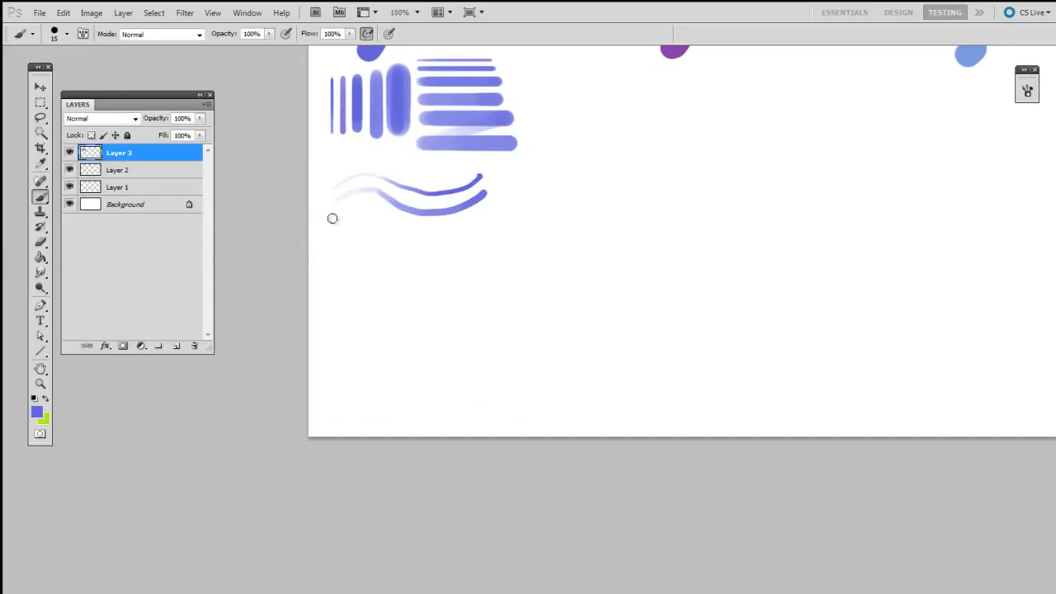
mouse_move(332, 217)
left_mouse_down()
mouse_move(408, 229)
mouse_move(481, 216)
left_mouse_up()
key("bracketright")
key("bracketright")
left_click_drag(334, 239, 460, 258)
key("bracketright")
mouse_move(330, 267)
left_mouse_down()
mouse_move(483, 263)
mouse_move(475, 333)
mouse_move(408, 267)
mouse_move(375, 276)
mouse_move(372, 264)
left_mouse_up()
Draw a four-sided outline of connected straight strokes below the waves with a 4 px brush.
key("bracketleft")
key("bracketleft")
key("bracketleft")
key("bracketleft")
key("bracketleft")
key("bracketleft")
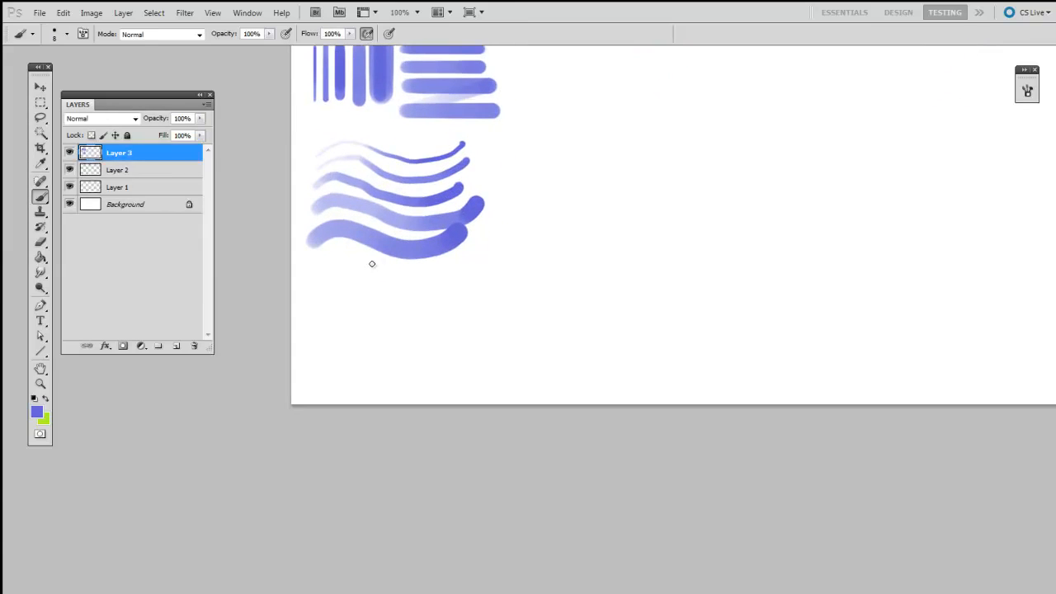
left_click(312, 353, "shift")
left_click(450, 358, "shift")
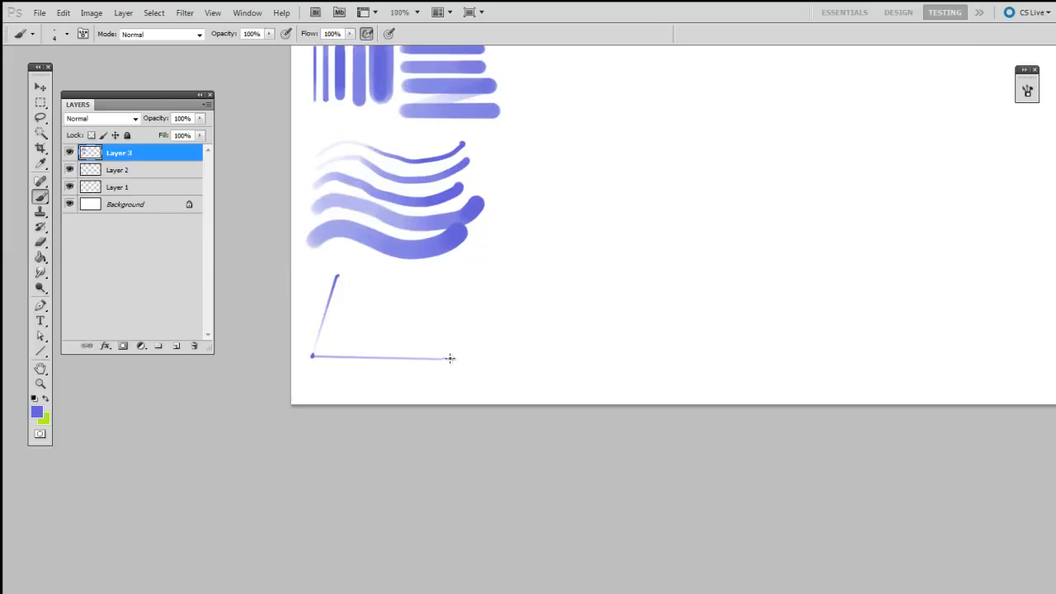
left_click(463, 265, "shift")
left_click(336, 273, "shift")
left_click(463, 273, "shift")
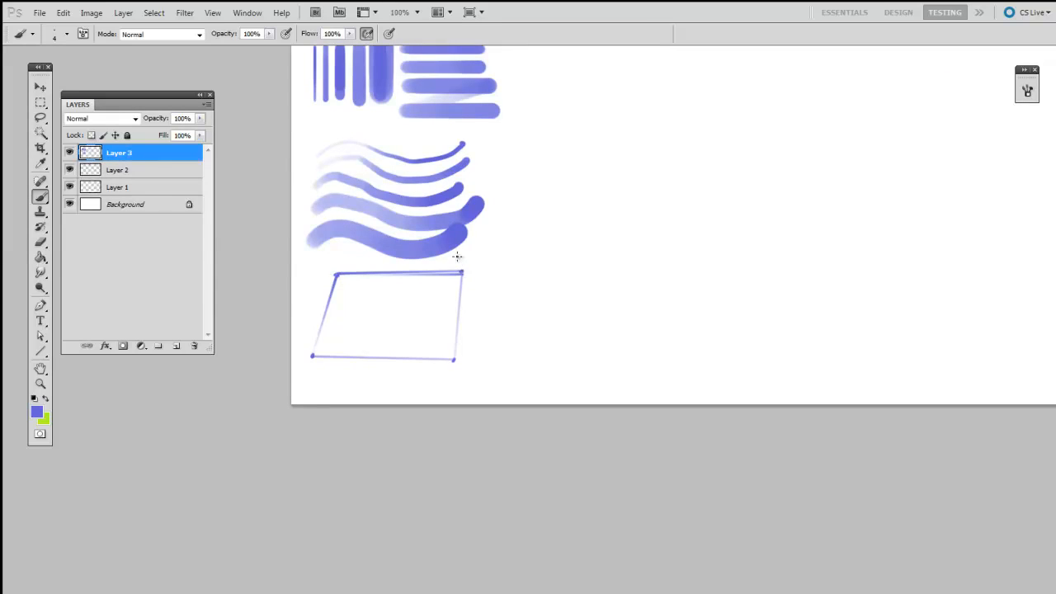
Connect the opposite corners of the violet-blue outline with straight diagonal strokes.
left_click(311, 355, "shift")
left_click(458, 361, "shift")
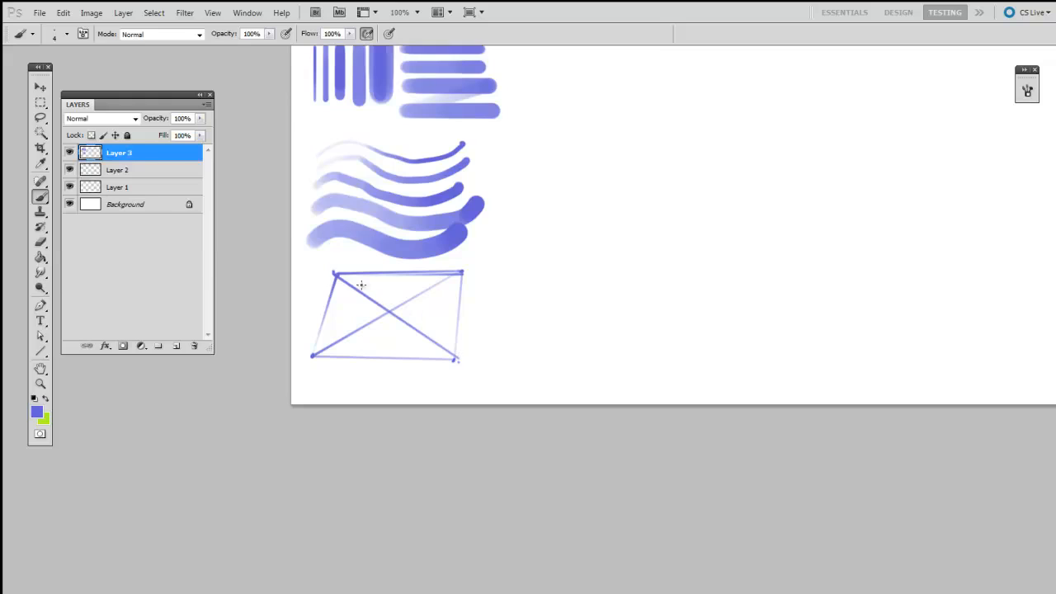
left_click(335, 274, "shift")
left_click(453, 359, "shift")
left_click(462, 272, "shift")
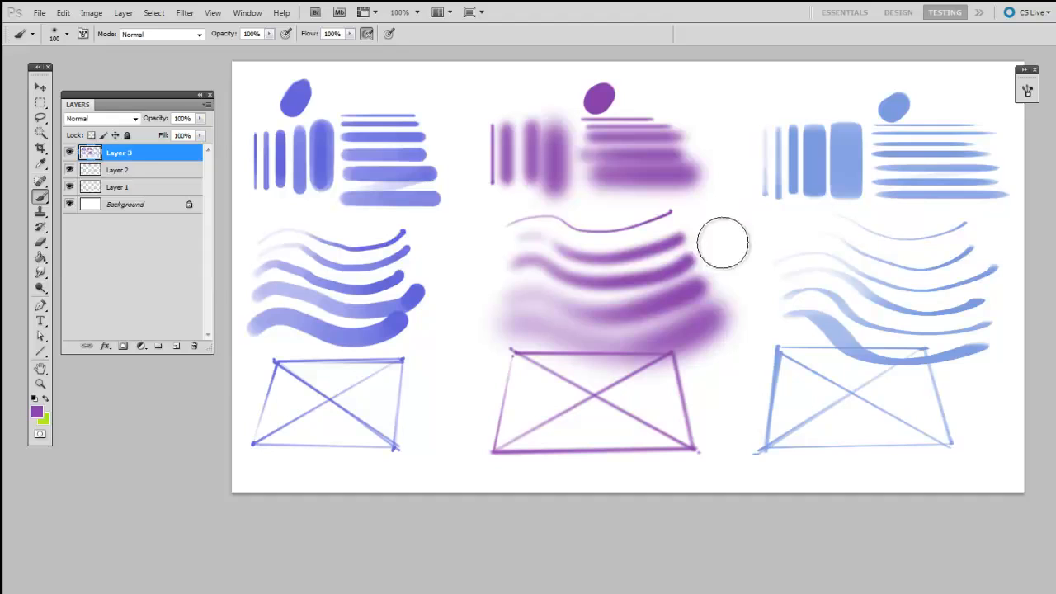
Paint a large soft round dab beside the purple blob, enlarging the soft brush from 50 px.
right_click(700, 247)
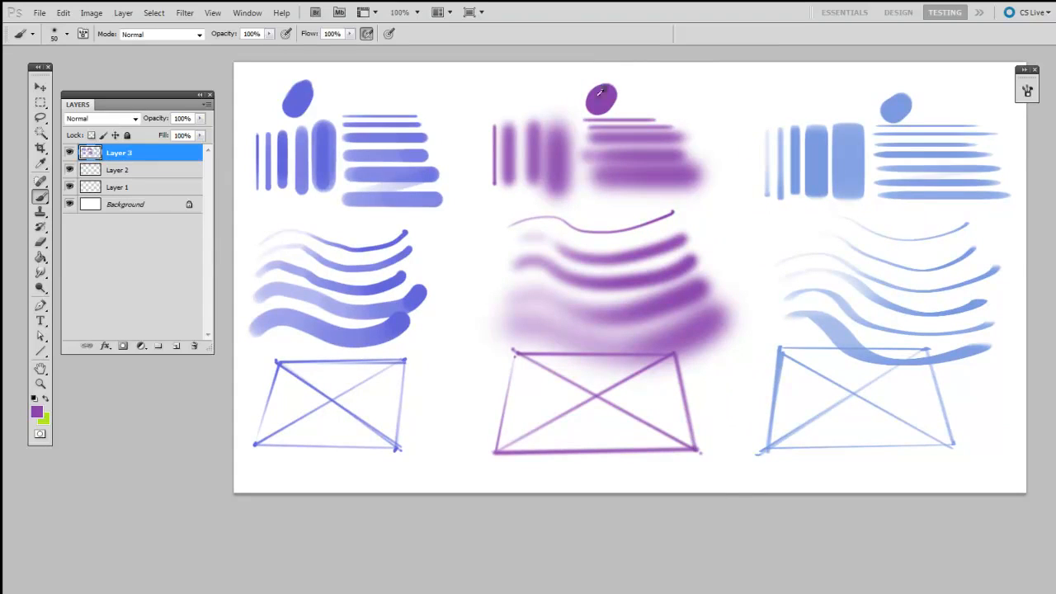
key("bracketright")
key("bracketright")
key("bracketright")
key("bracketright")
key("bracketright")
left_click(683, 96)
Switch to the 45 px flat tip, sample the light blue of the third blob and paint short strokes beside it.
right_click(696, 163)
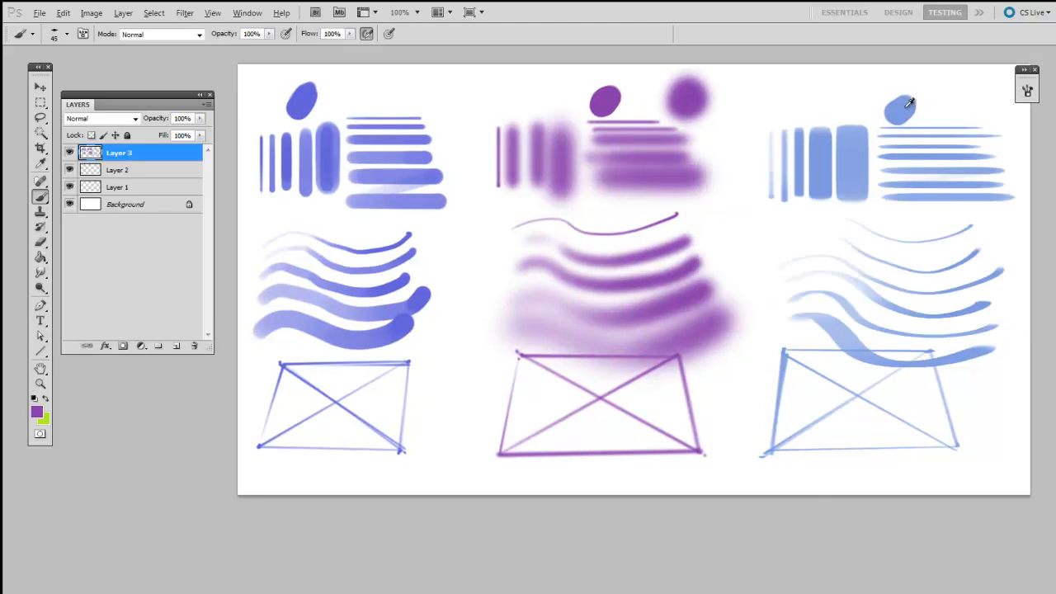
left_click(910, 103, "alt")
mouse_move(973, 104)
left_mouse_down()
mouse_move(951, 113)
mouse_move(977, 107)
left_mouse_up()
left_click_drag(874, 376, 863, 367)
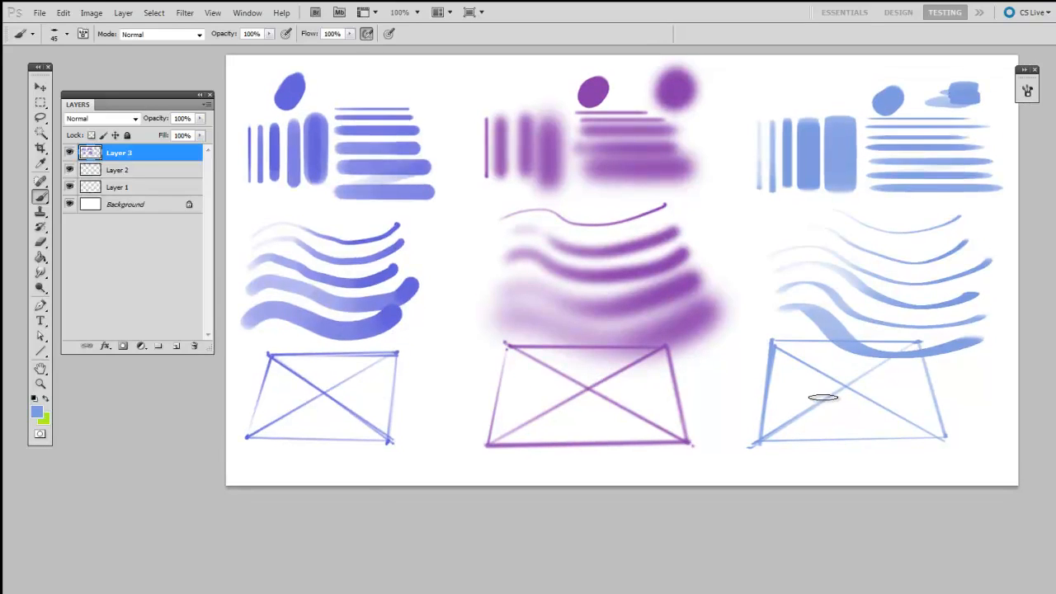